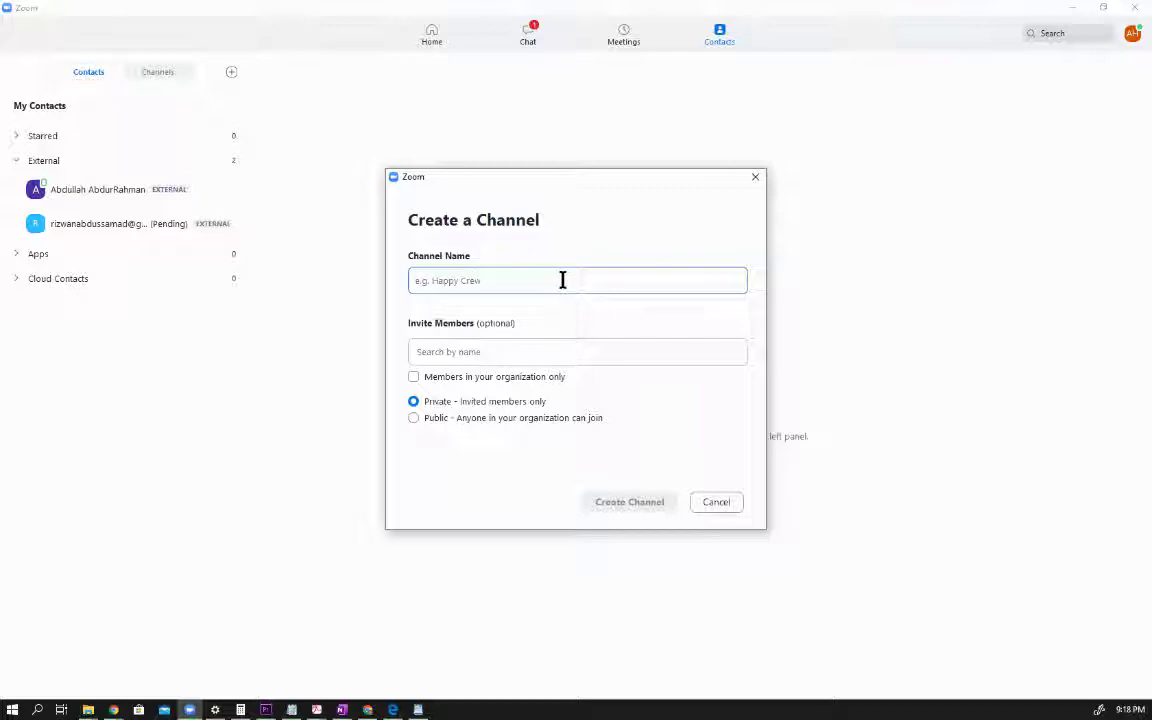
# Step: Review the member suggestions in the Create a Channel form, and close it without creating a channel
pyautogui.click(486, 353)
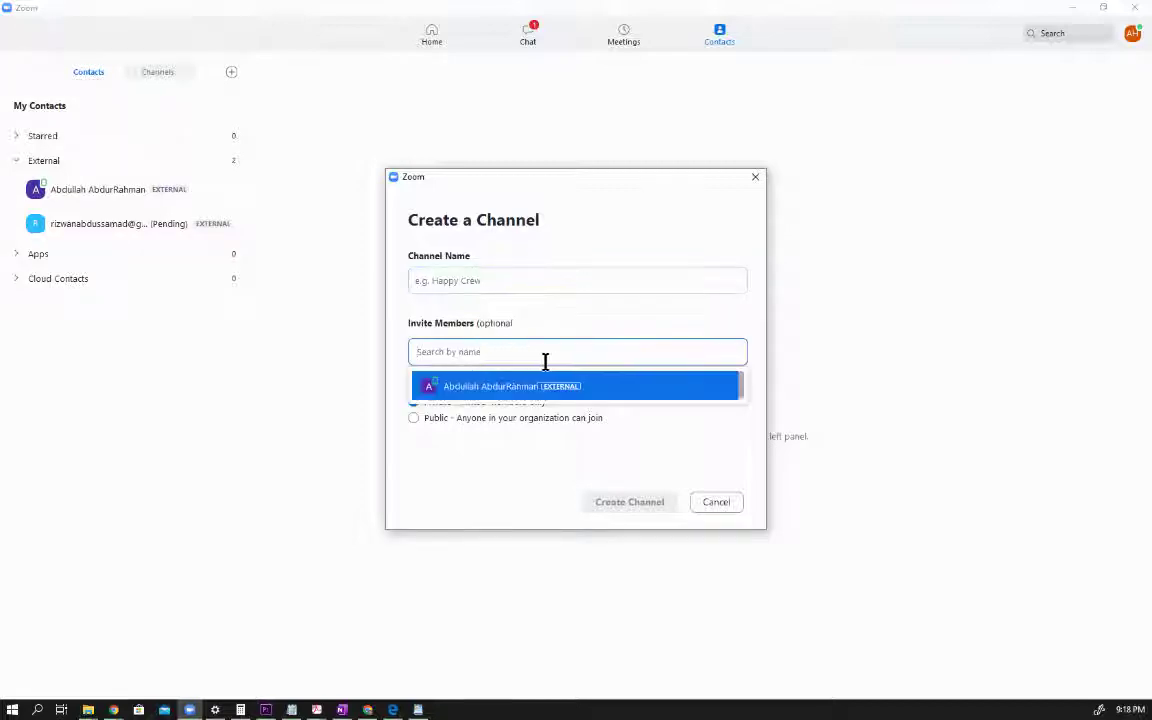
pyautogui.click(352, 360)
pyautogui.click(459, 347)
pyautogui.click(499, 478)
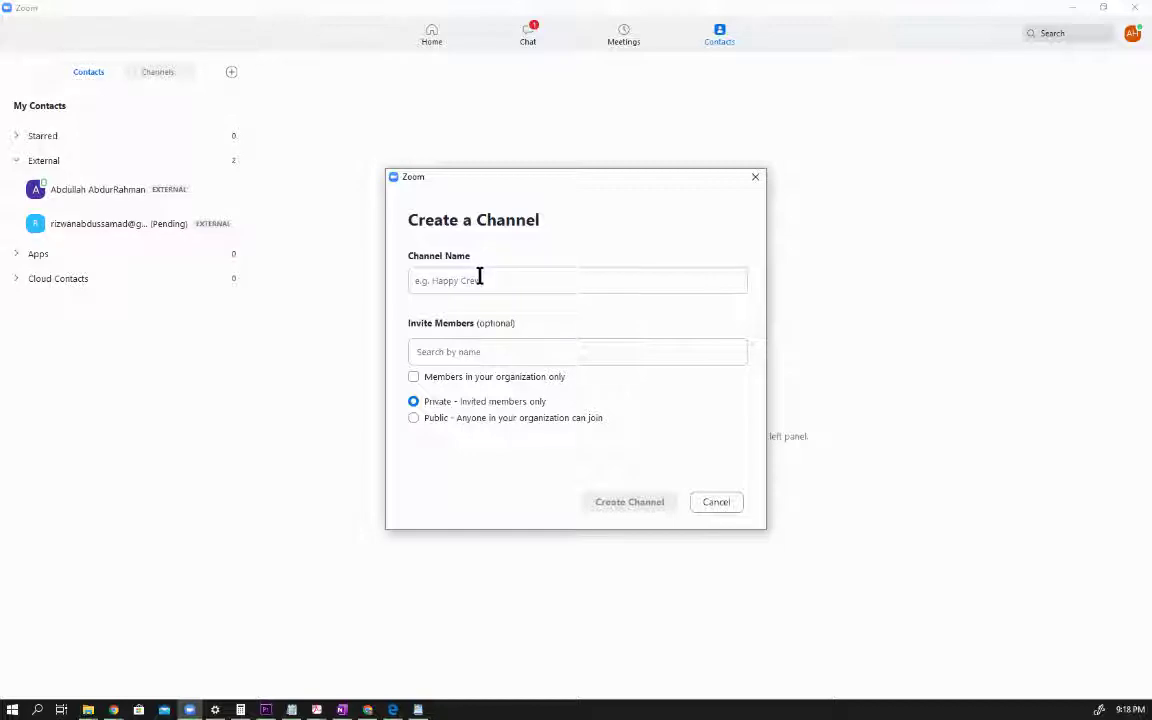
pyautogui.click(755, 176)
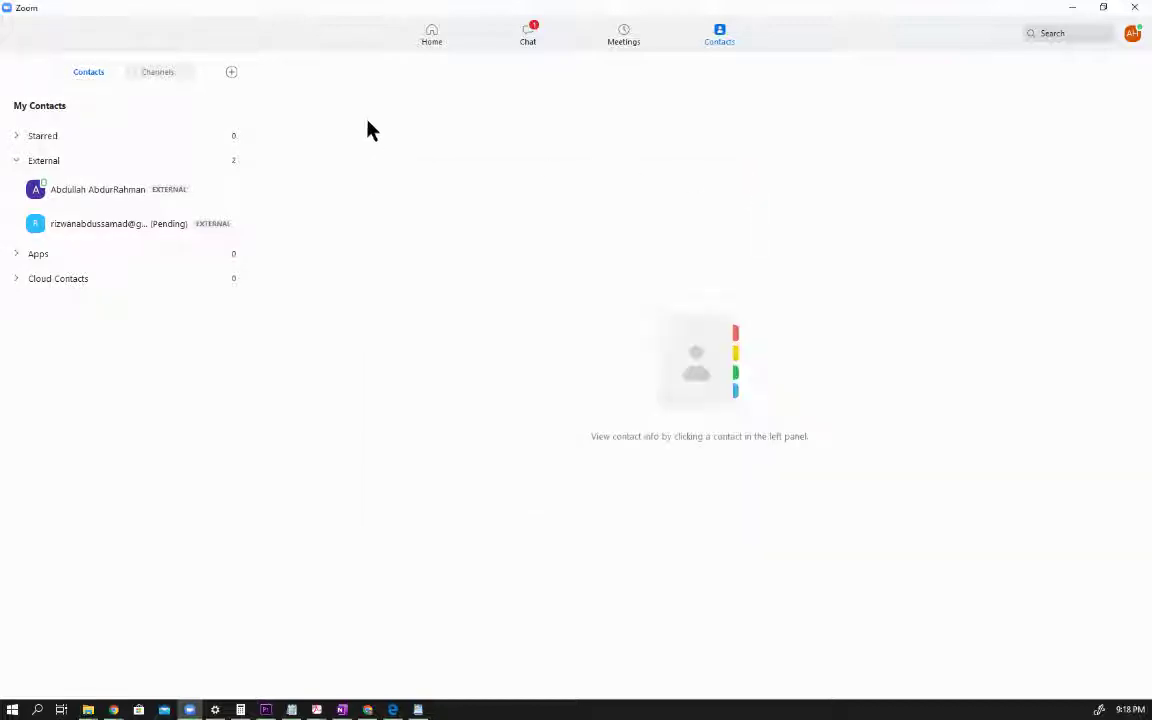
# Step: Open the Join a Channel dialog to look at the available channels, and close it
pyautogui.click(234, 76)
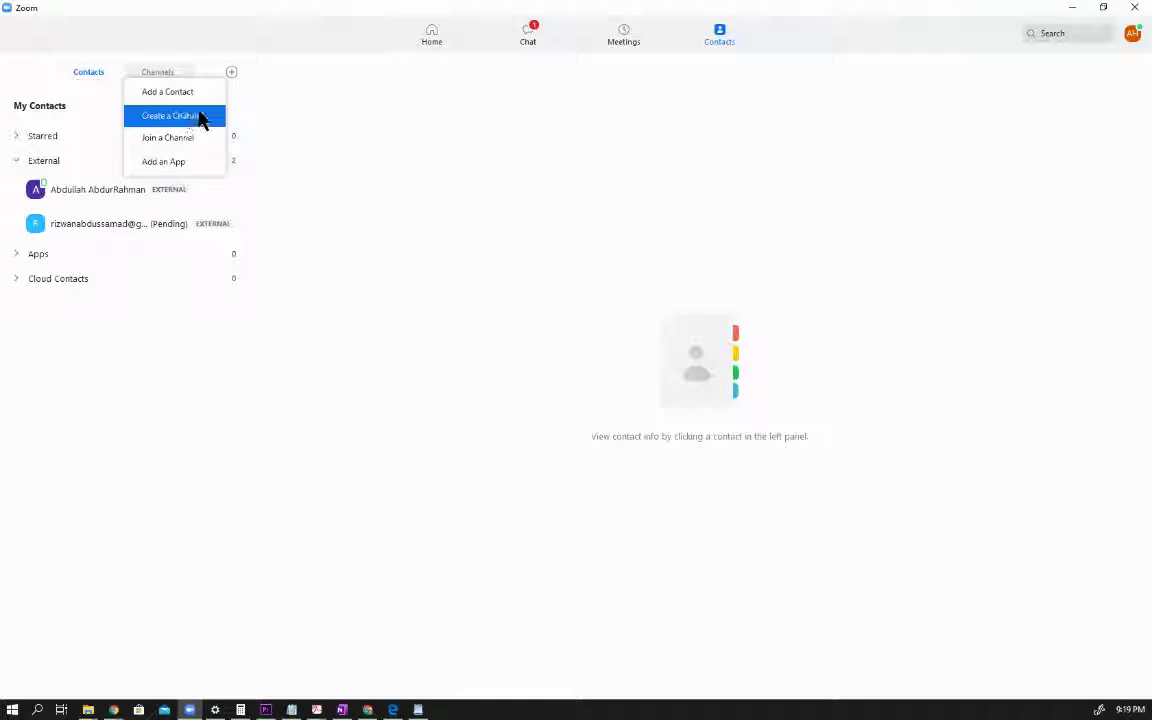
pyautogui.click(186, 140)
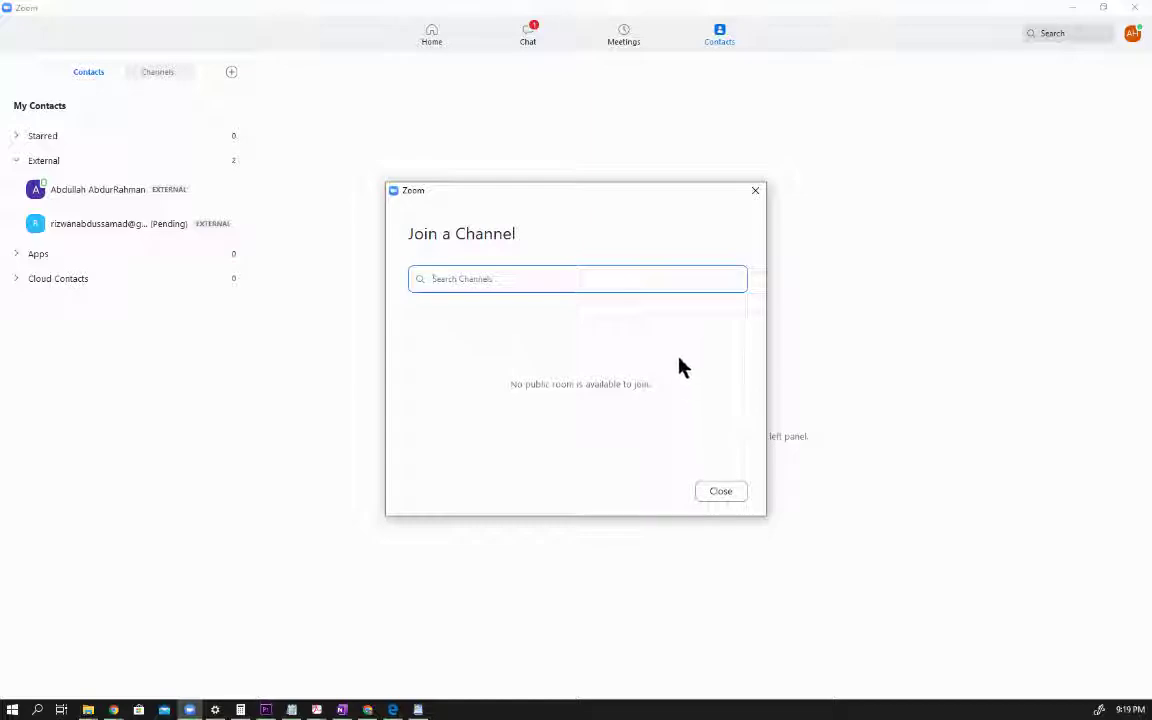
pyautogui.click(757, 191)
# Step: Look at the Add a Contact dialog and dismiss it without adding anyone
pyautogui.click(231, 74)
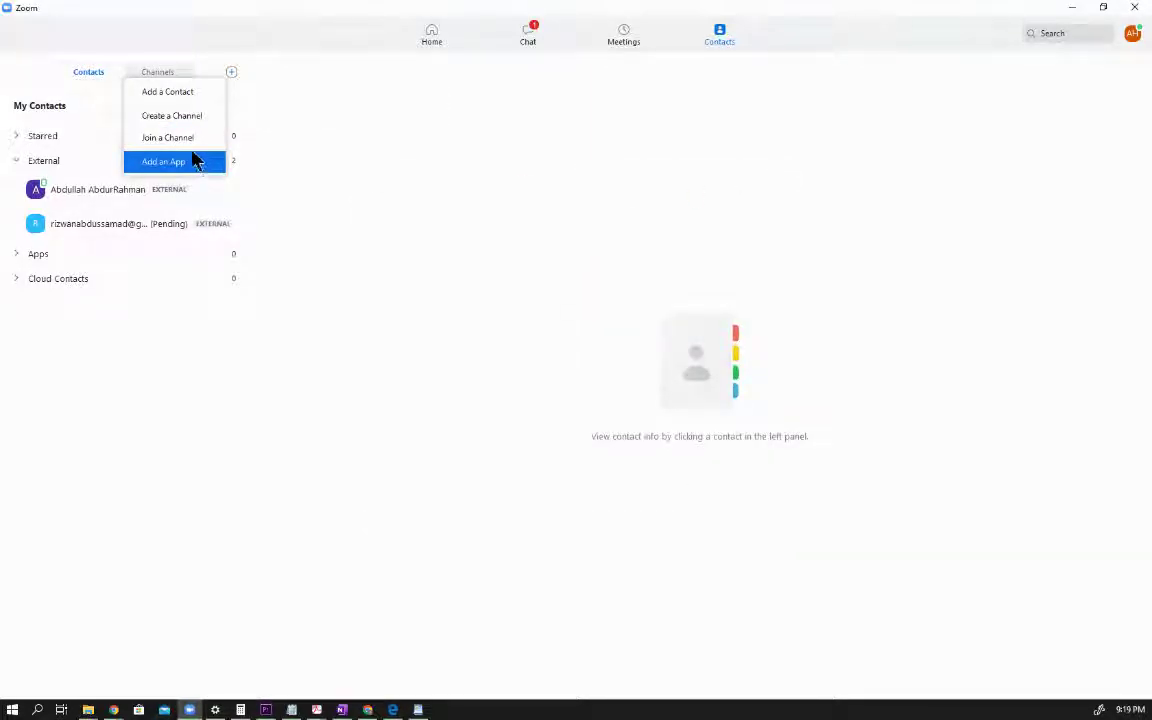
pyautogui.click(170, 92)
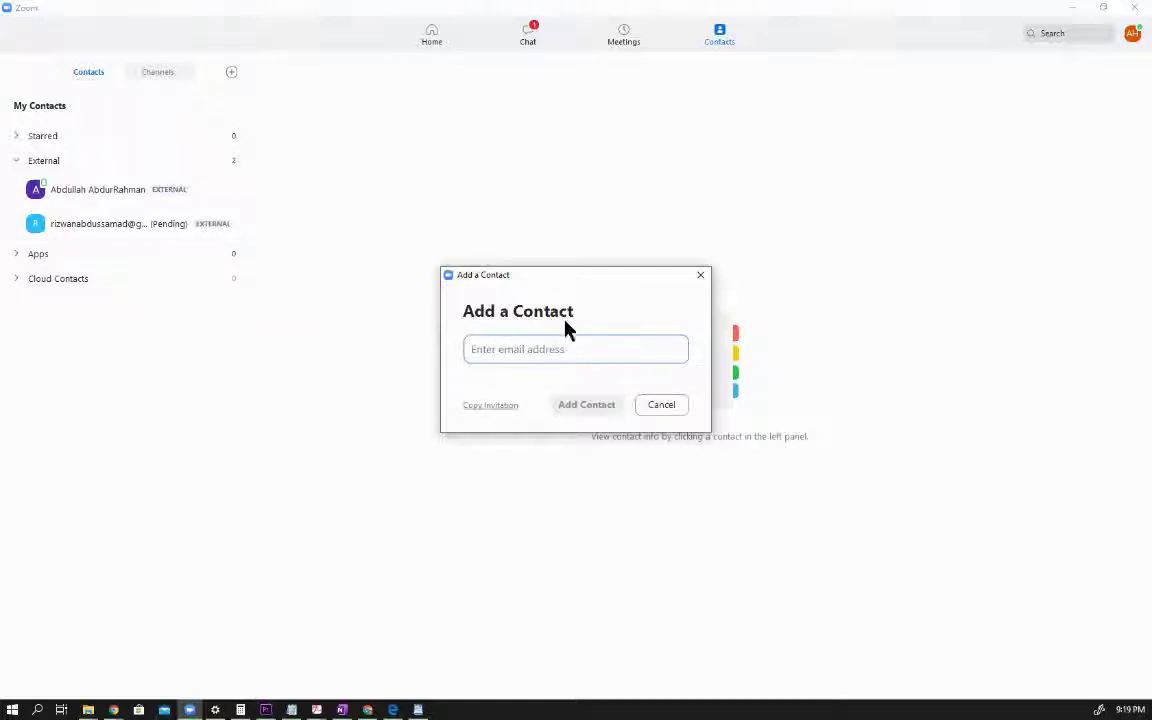
pyautogui.click(659, 405)
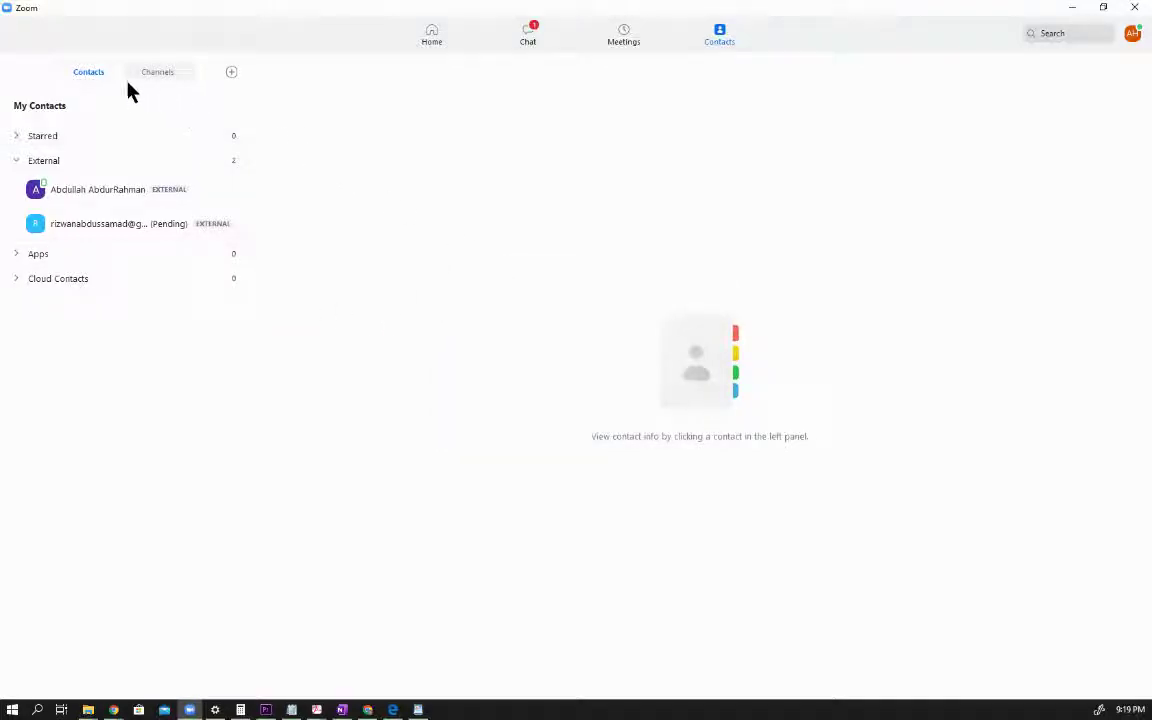
pyautogui.click(230, 76)
pyautogui.click(203, 94)
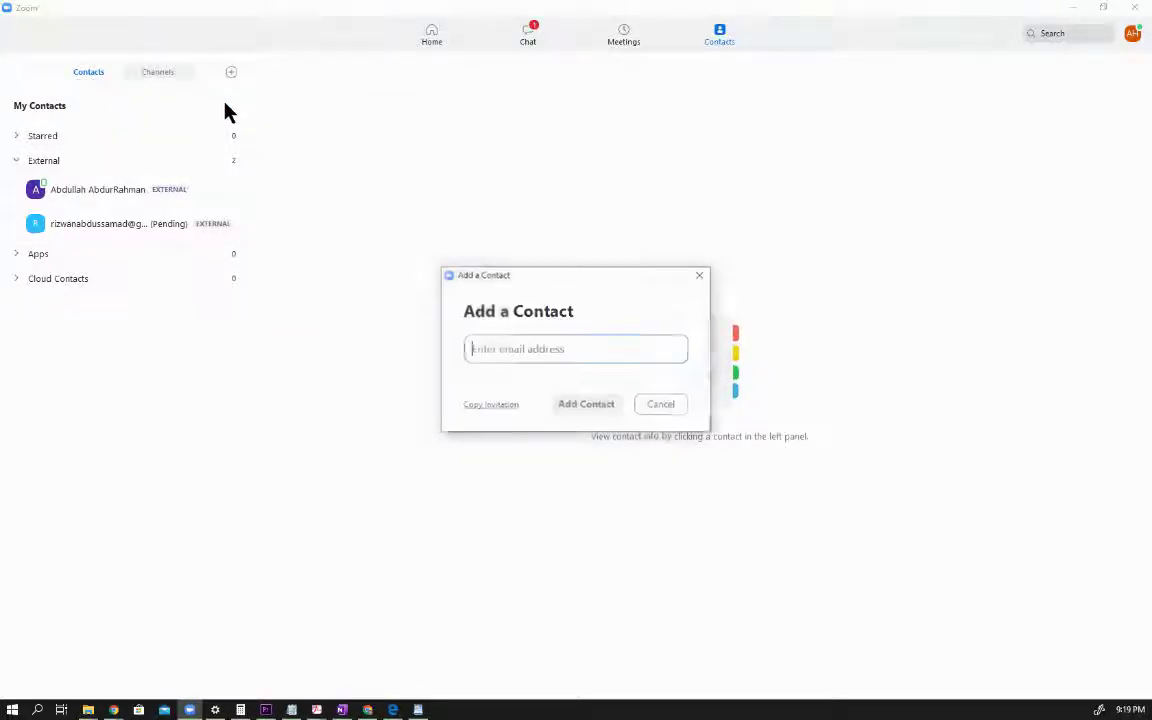
pyautogui.click(700, 275)
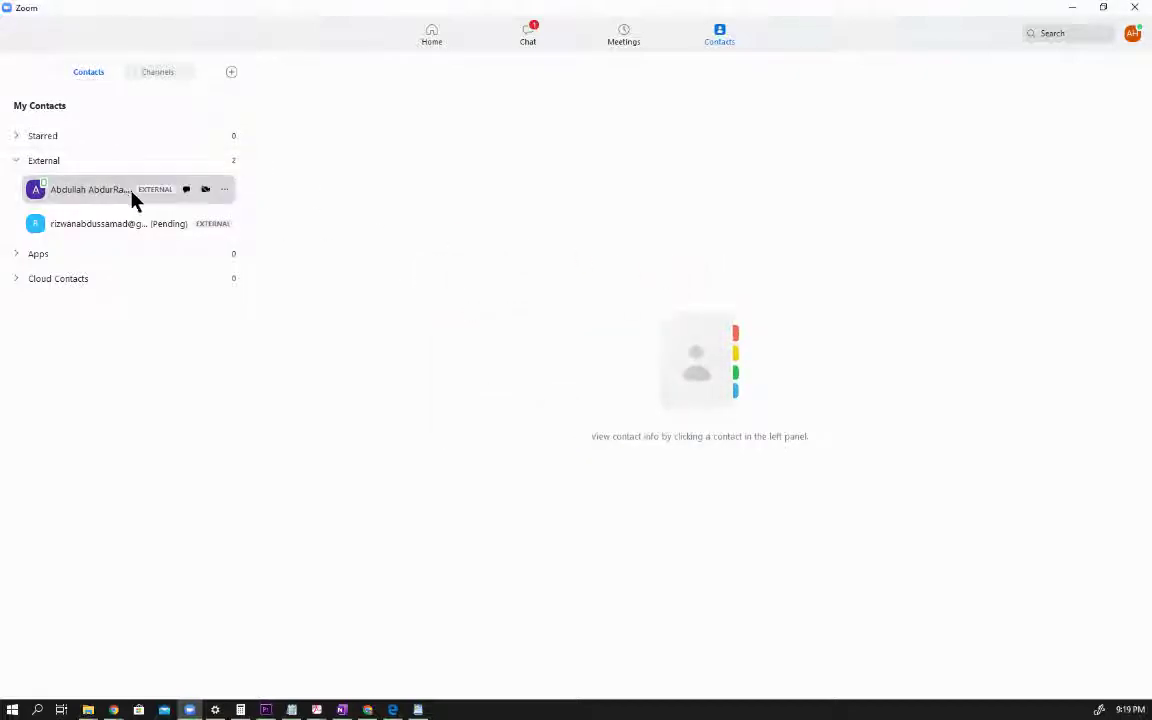
# Step: Collapse and re-expand the External contacts group, and turn on Notify Me When Available for its first contact
pyautogui.click(18, 163)
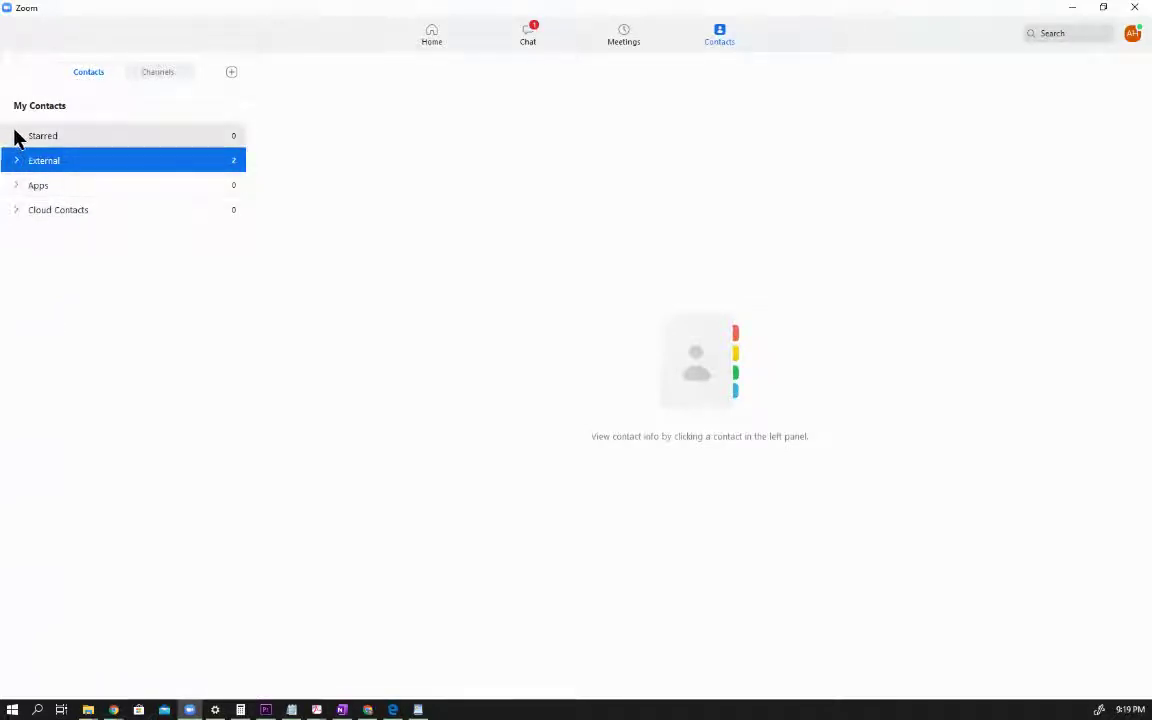
pyautogui.click(15, 167)
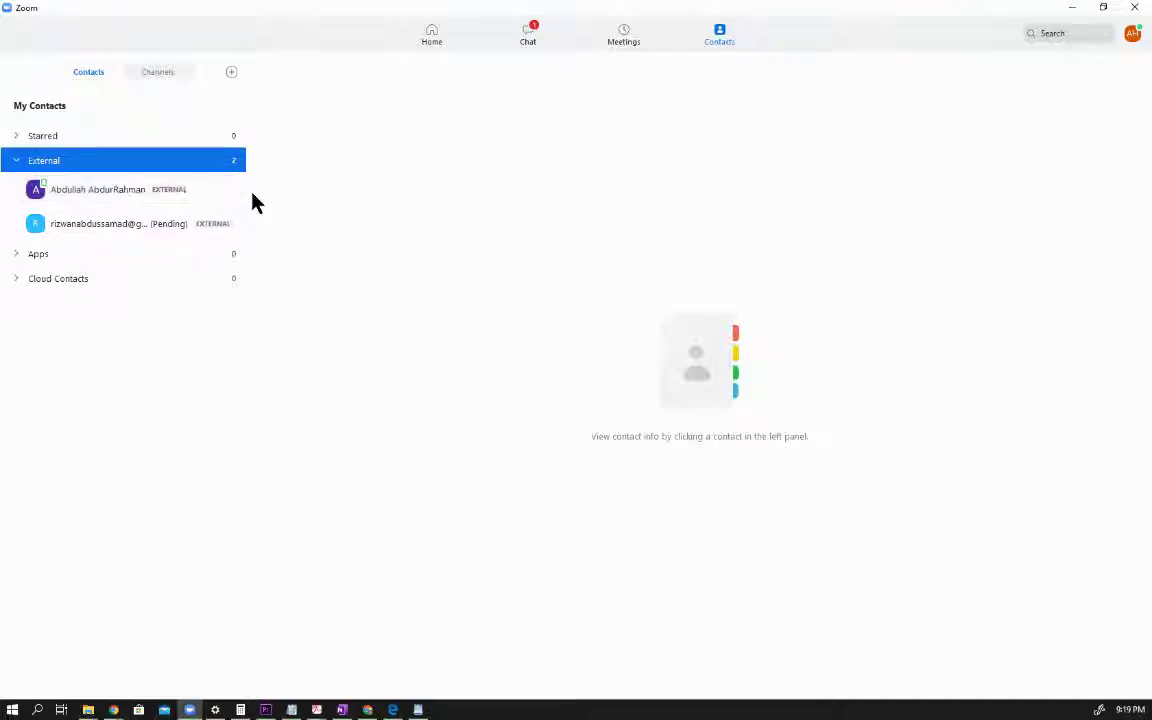
pyautogui.rightClick(78, 192)
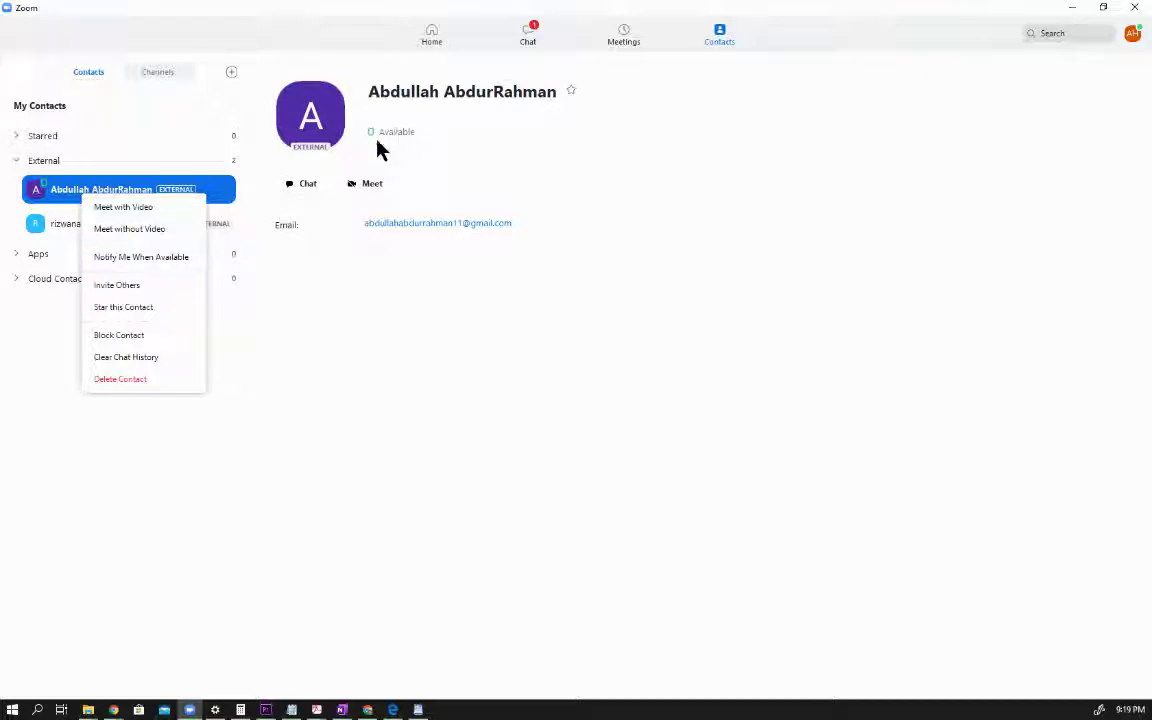
pyautogui.click(176, 259)
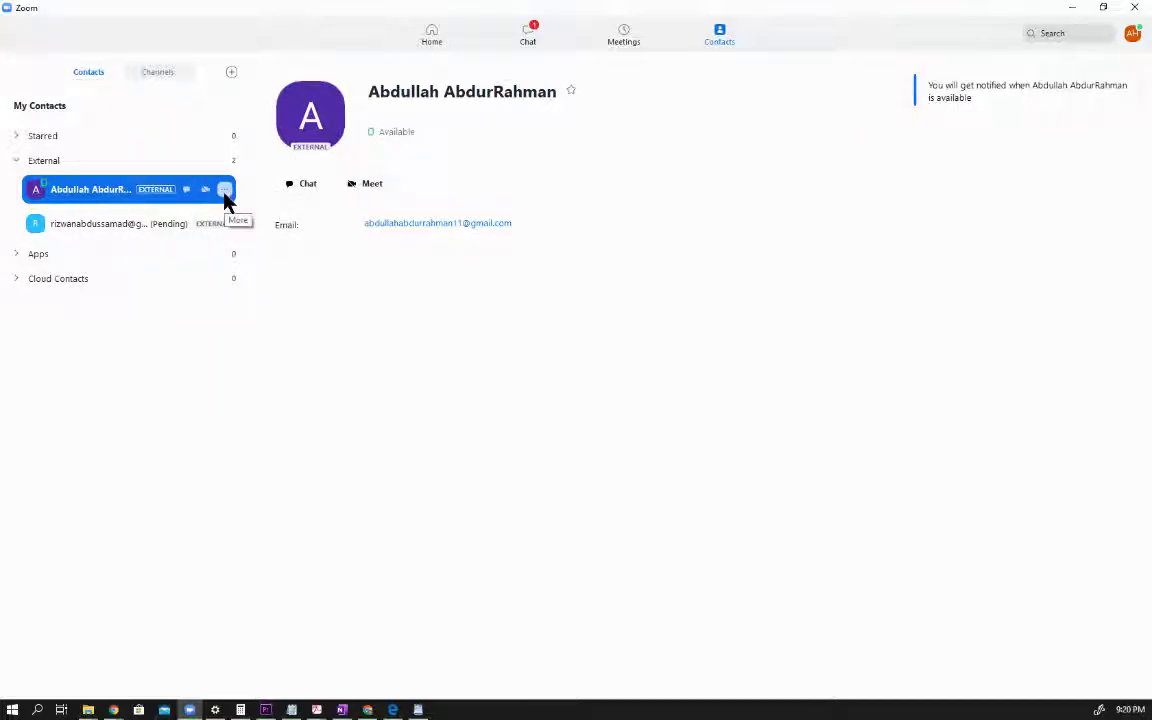
# Step: Search by name for the pending contact in the first external contact's Invite Others dialog, and close it without inviting anyone
pyautogui.click(226, 190)
pyautogui.click(330, 288)
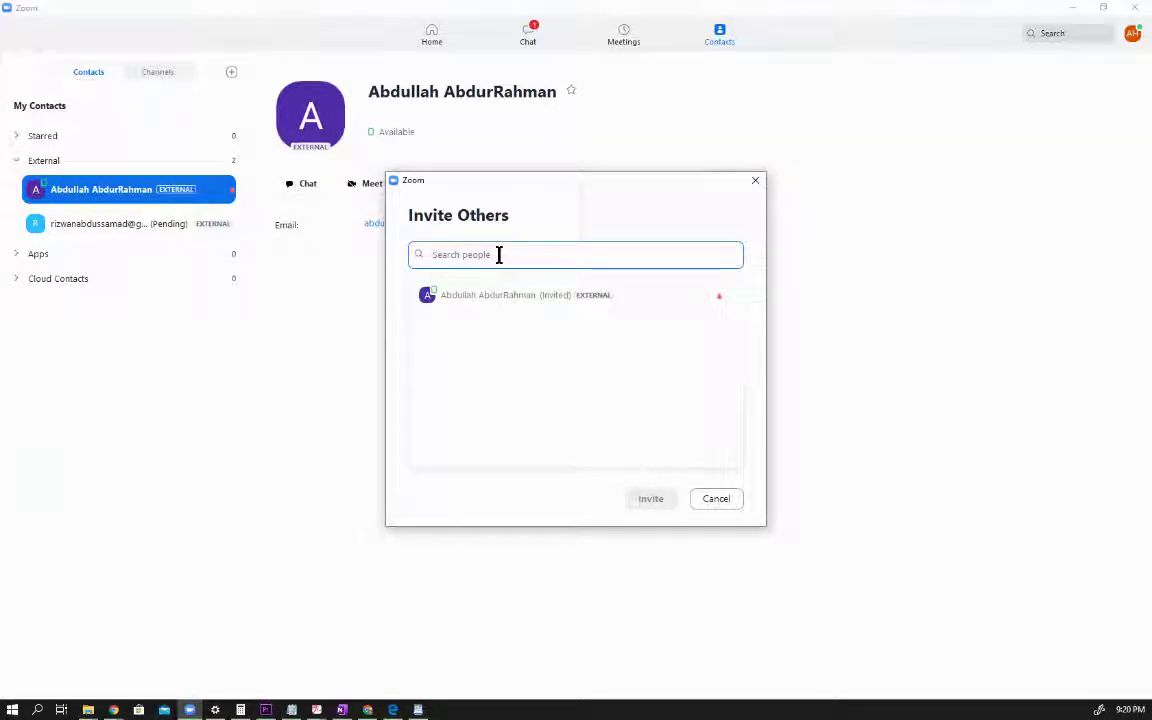
pyautogui.write('rizwan')
pyautogui.press('BackSpace')
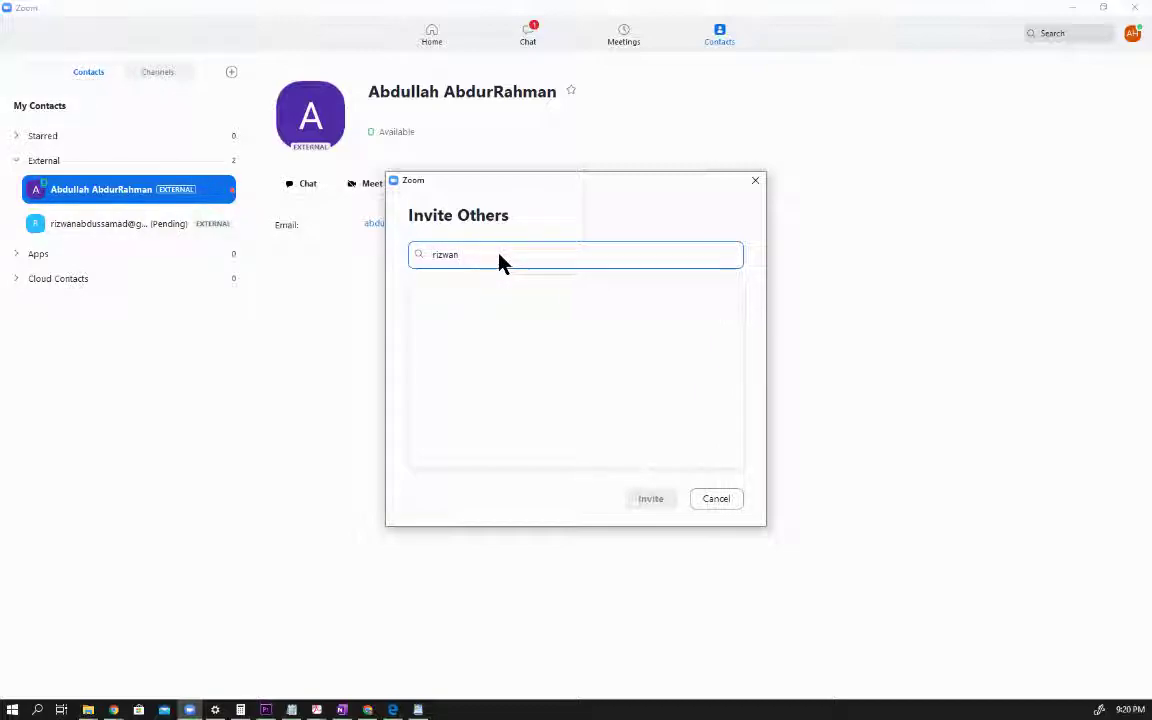
pyautogui.press('BackSpace')
pyautogui.press('BackSpace')
pyautogui.press('BackSpace')
pyautogui.press('BackSpace')
pyautogui.press('BackSpace')
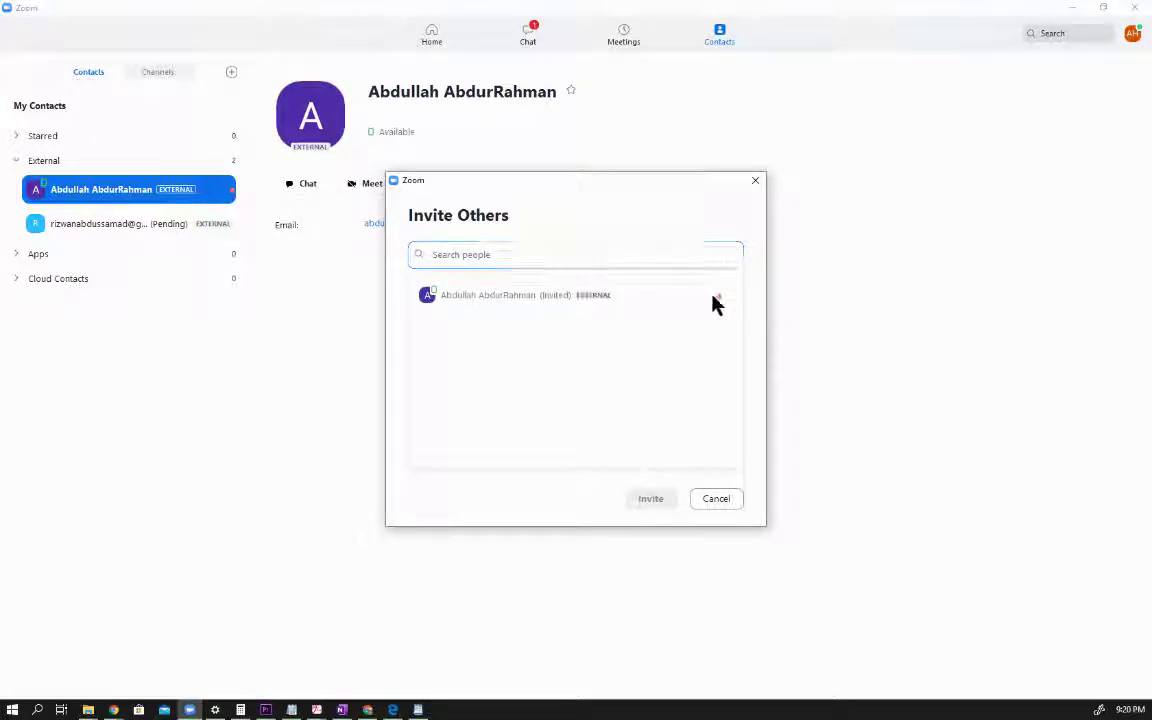
pyautogui.click(712, 499)
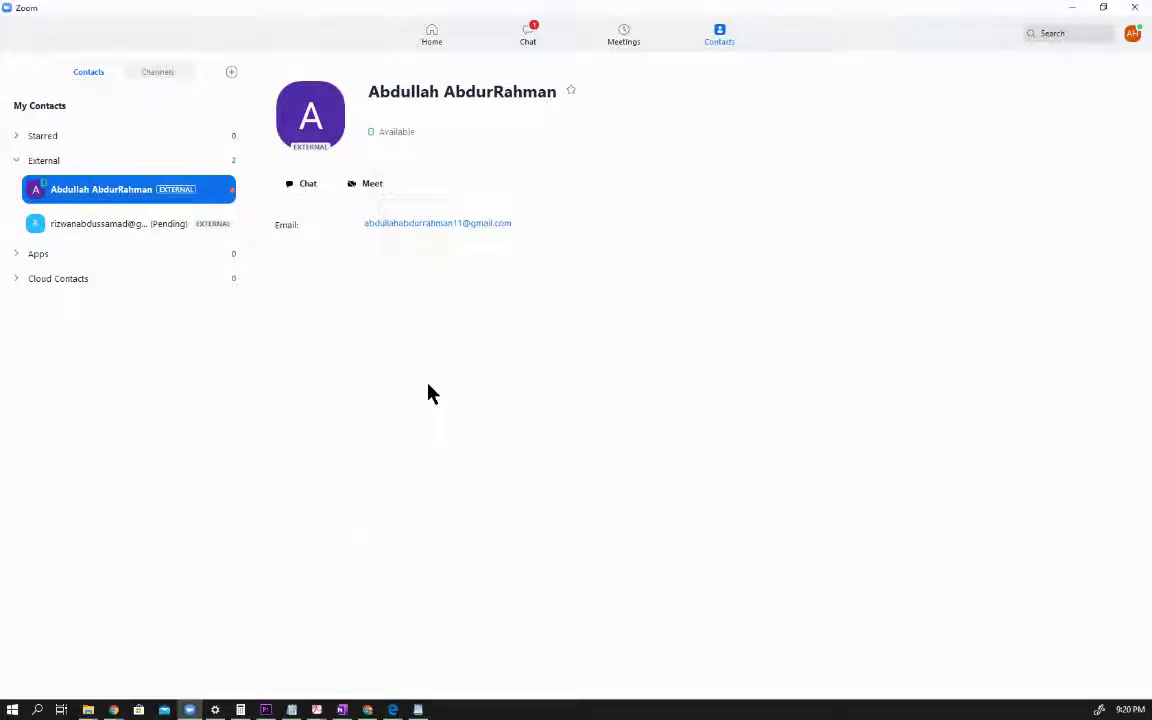
# Step: Check which actions are offered for the pending external contact
pyautogui.click(230, 225)
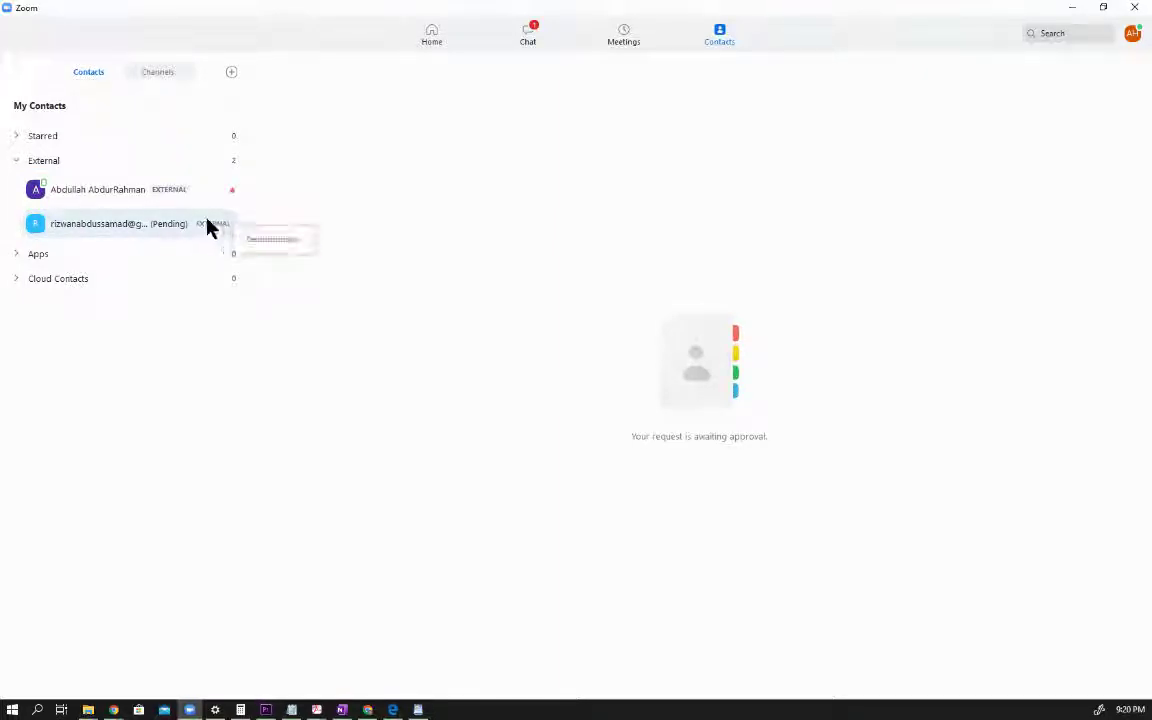
pyautogui.rightClick(115, 226)
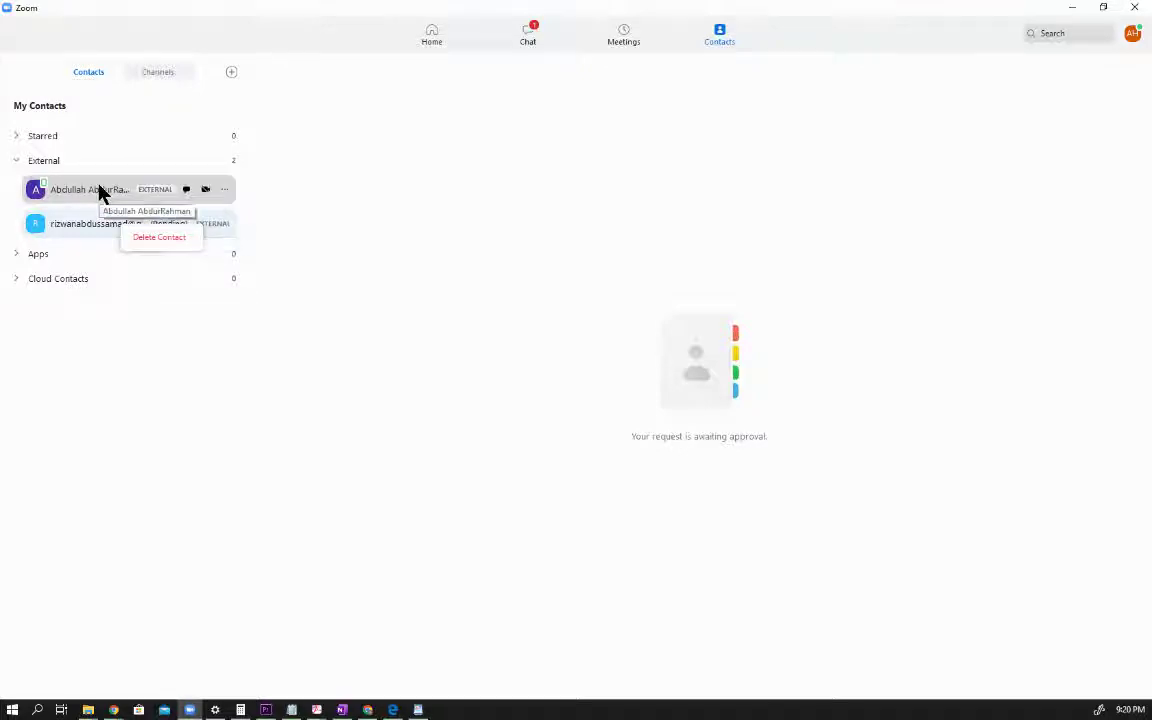
pyautogui.rightClick(103, 190)
pyautogui.click(103, 232)
pyautogui.click(113, 228)
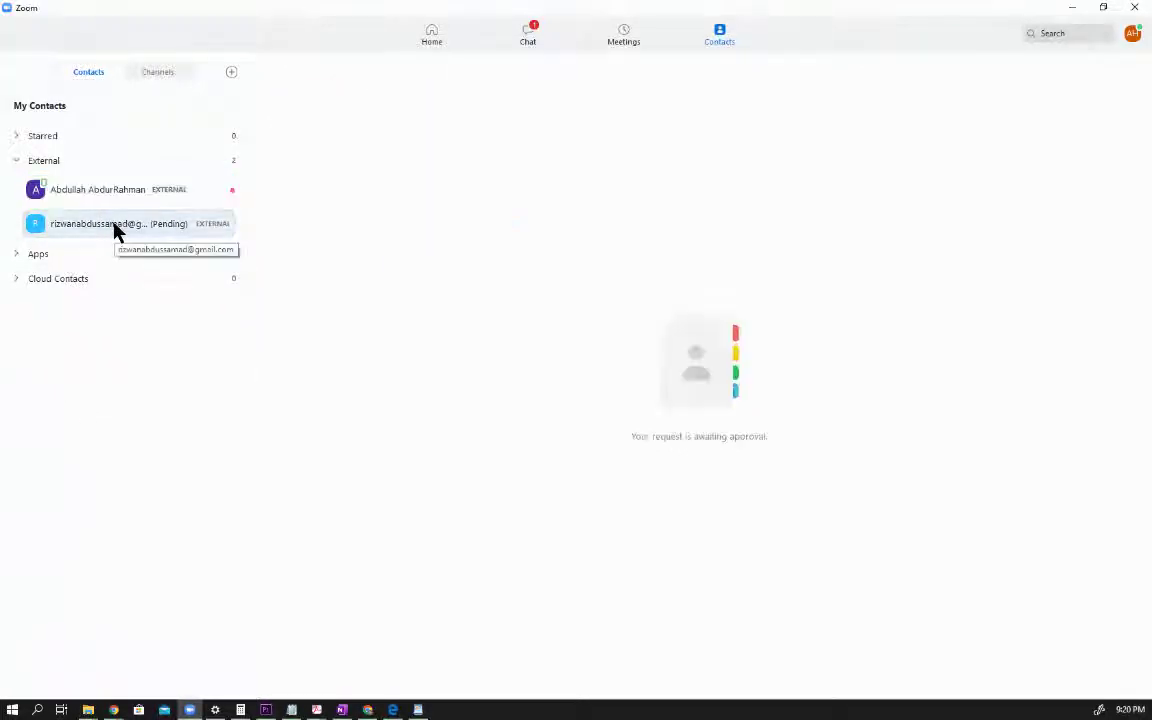
# Step: Turn off availability notifications for the first external contact
pyautogui.click(155, 190)
pyautogui.click(225, 195)
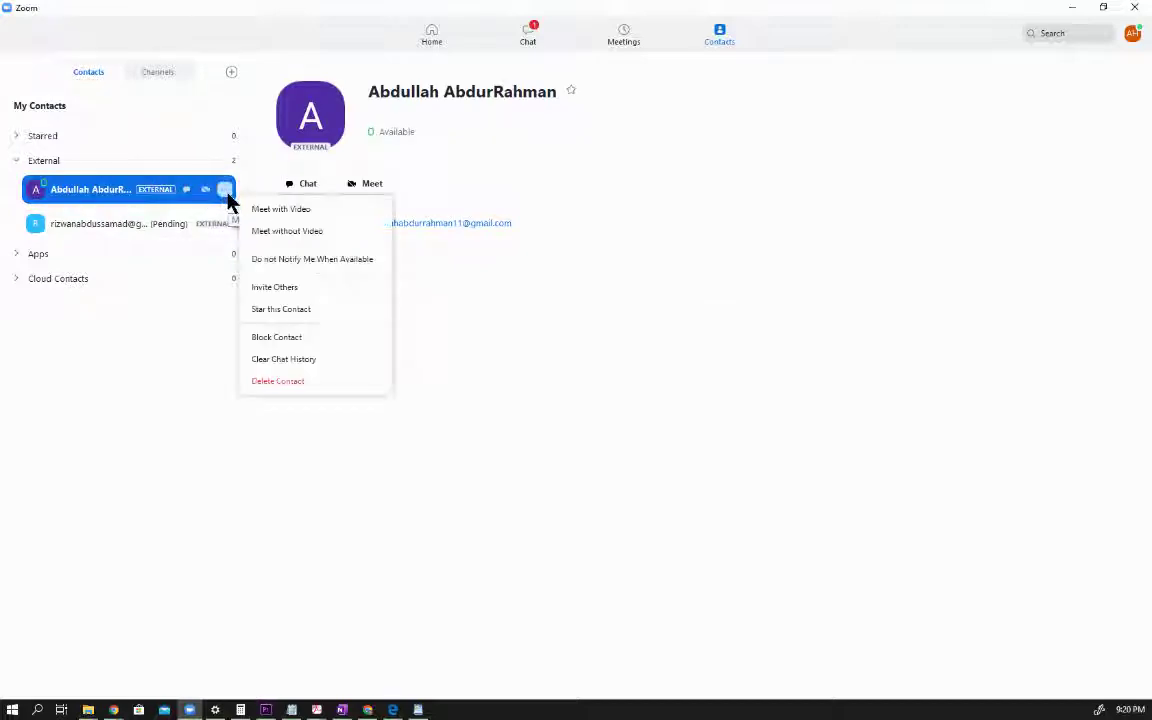
pyautogui.click(317, 267)
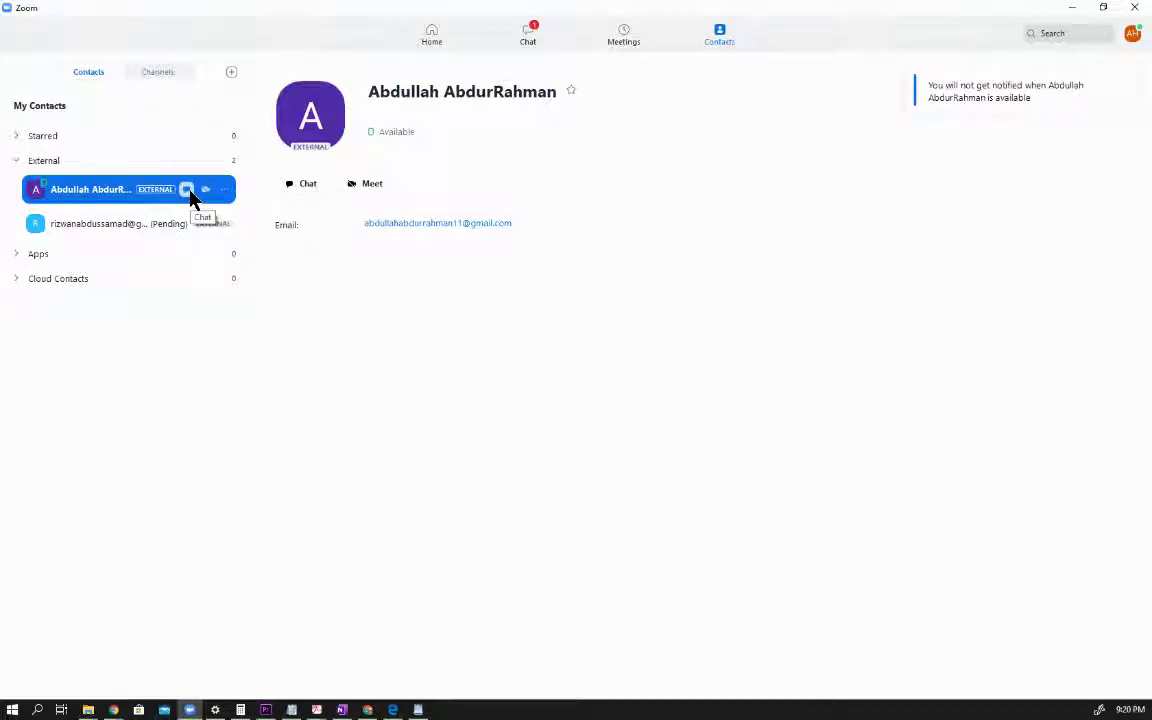
# Step: View the chat with the first external contact, and return to Contacts to review the further actions for that contact
pyautogui.click(190, 196)
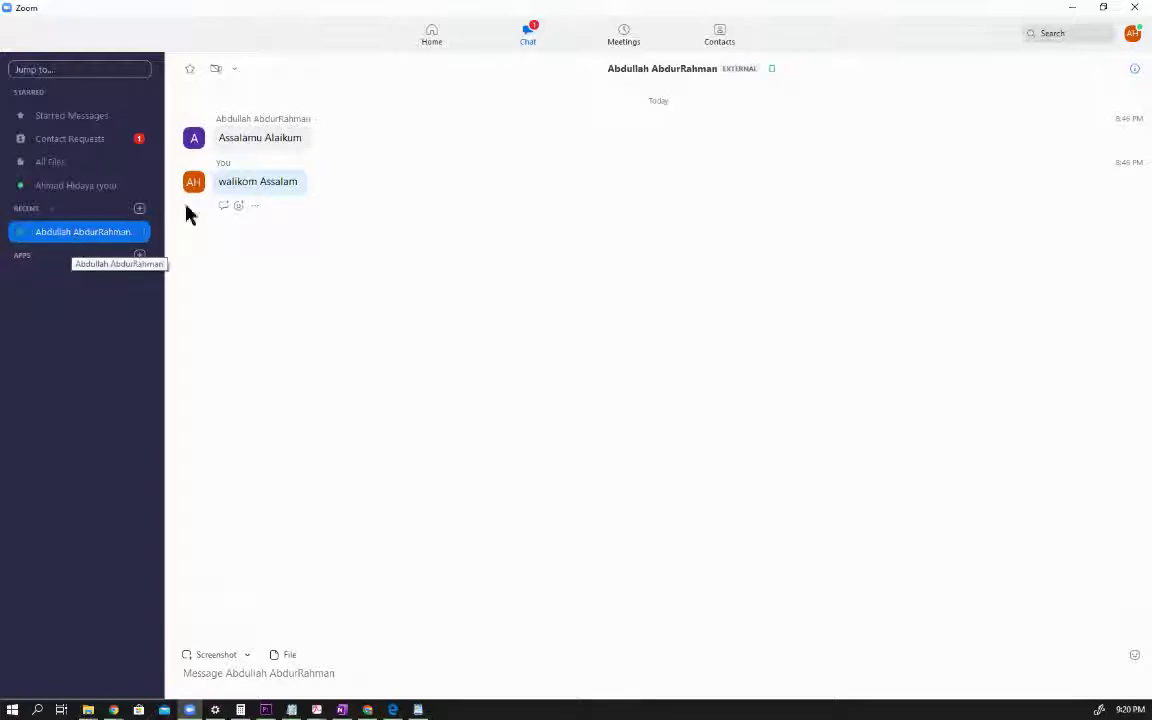
pyautogui.click(722, 36)
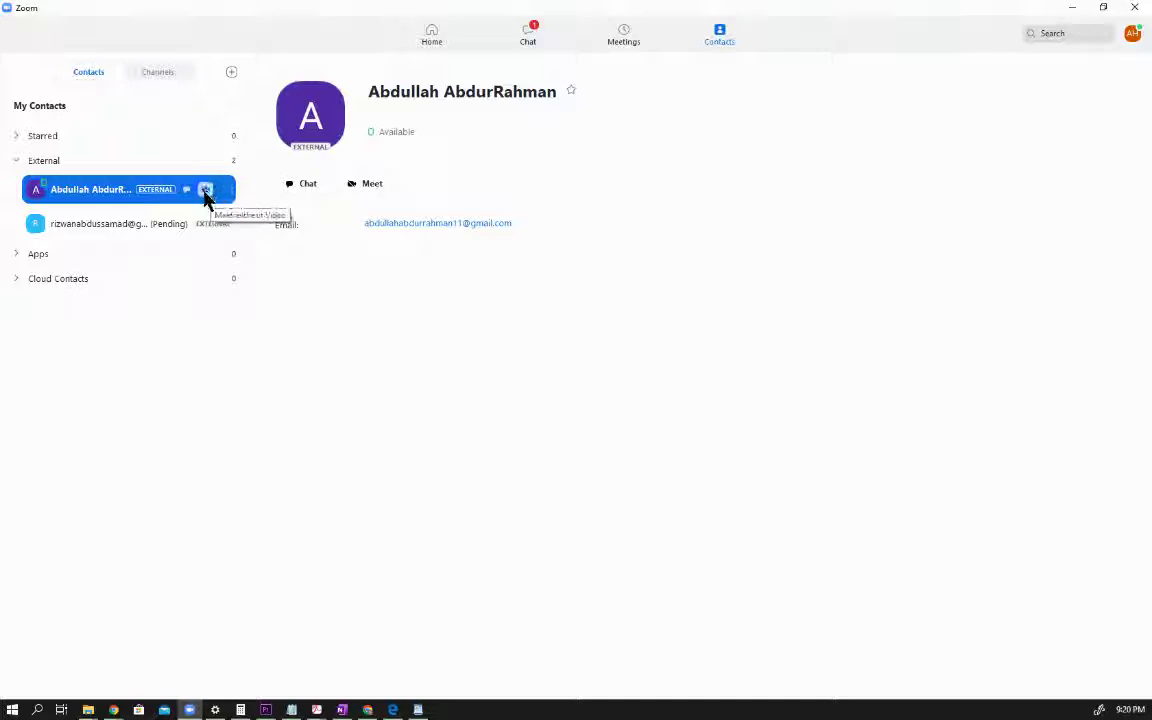
pyautogui.click(226, 191)
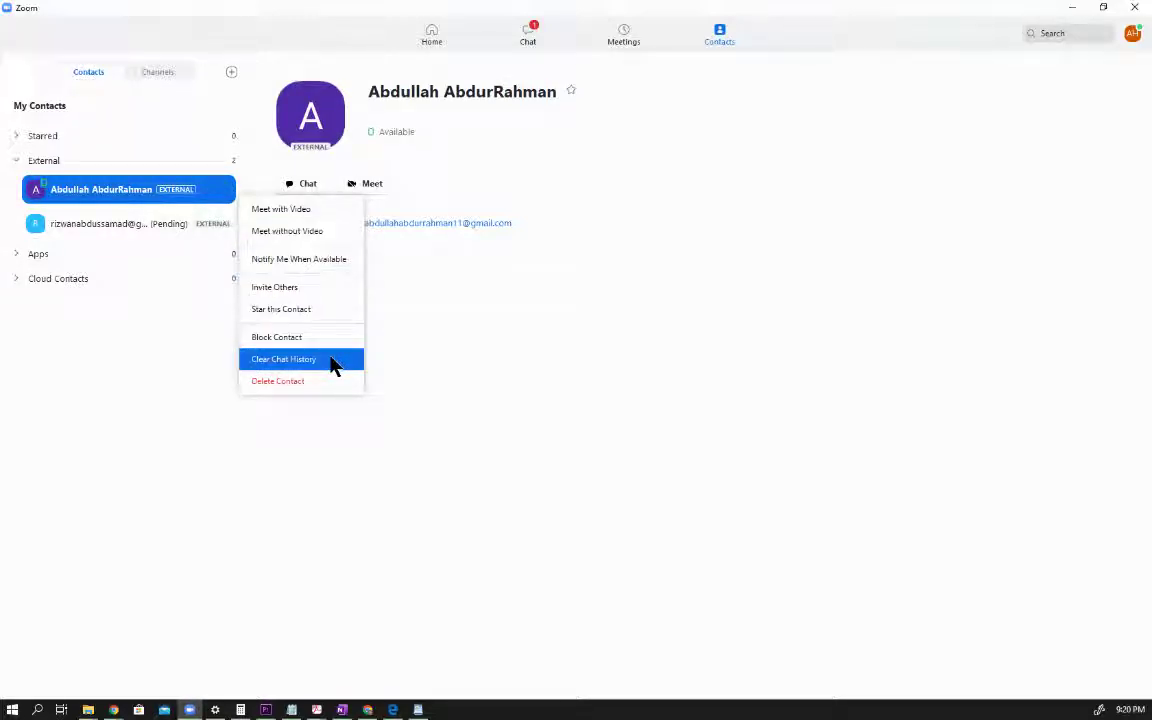
pyautogui.click(159, 309)
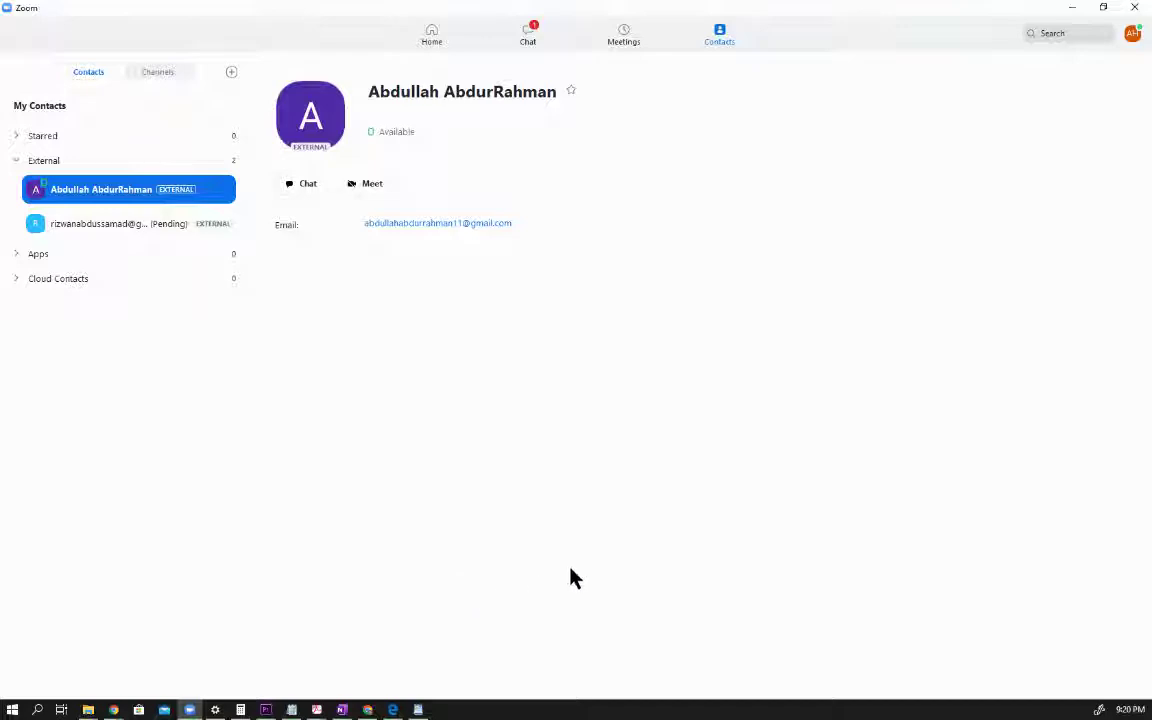
# Step: Toggle the star on the first external contact's profile on and off, and check the Starred group
pyautogui.click(472, 225)
pyautogui.click(572, 90)
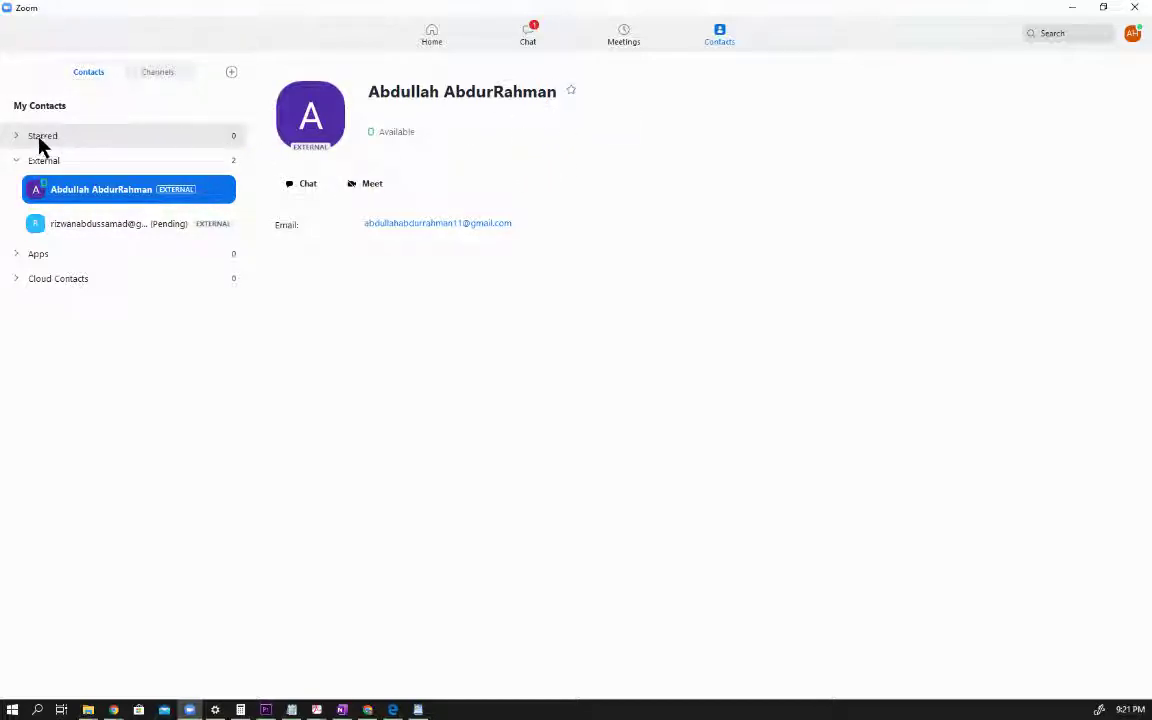
pyautogui.click(571, 90)
pyautogui.click(13, 136)
pyautogui.click(16, 137)
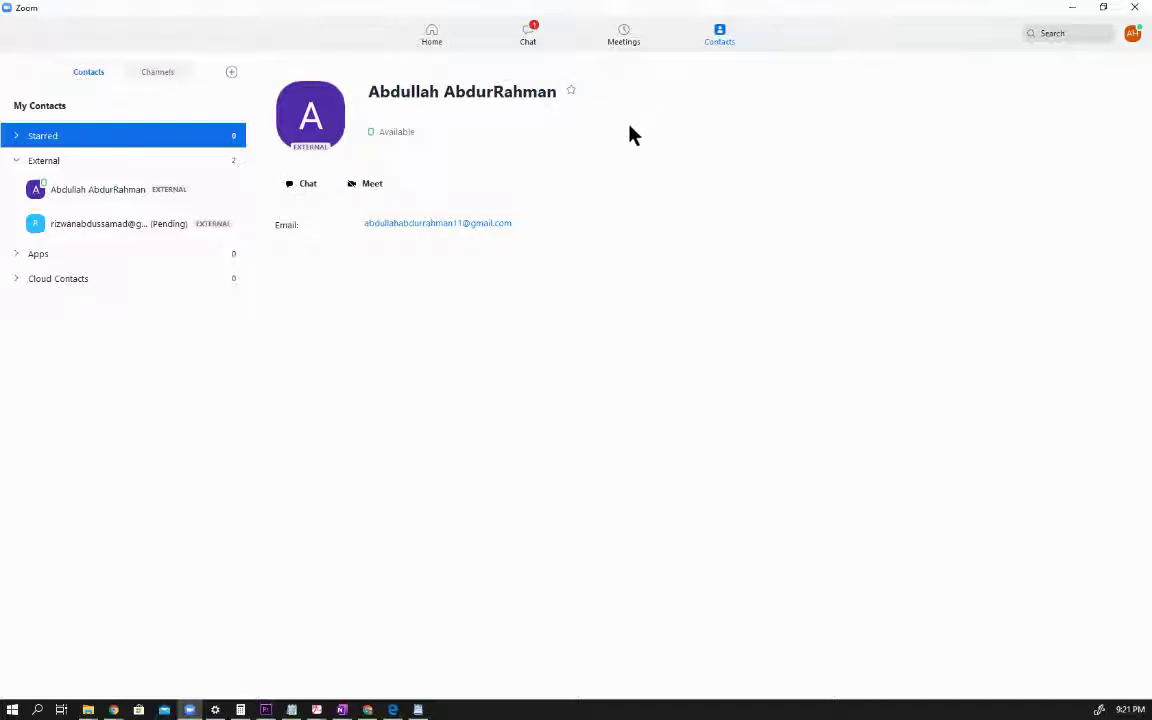
# Step: Examine the Personal Meeting ID settings, including the meeting password, and close them without saving
pyautogui.click(630, 44)
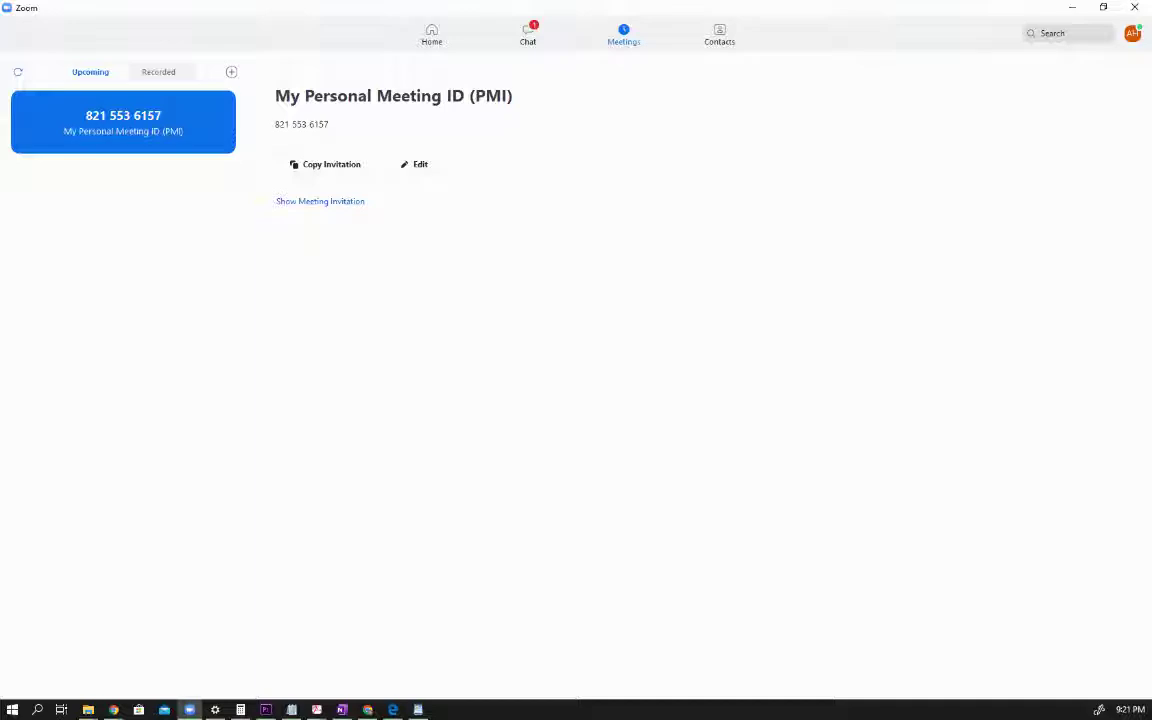
pyautogui.hotkey('alt', 'Tab')
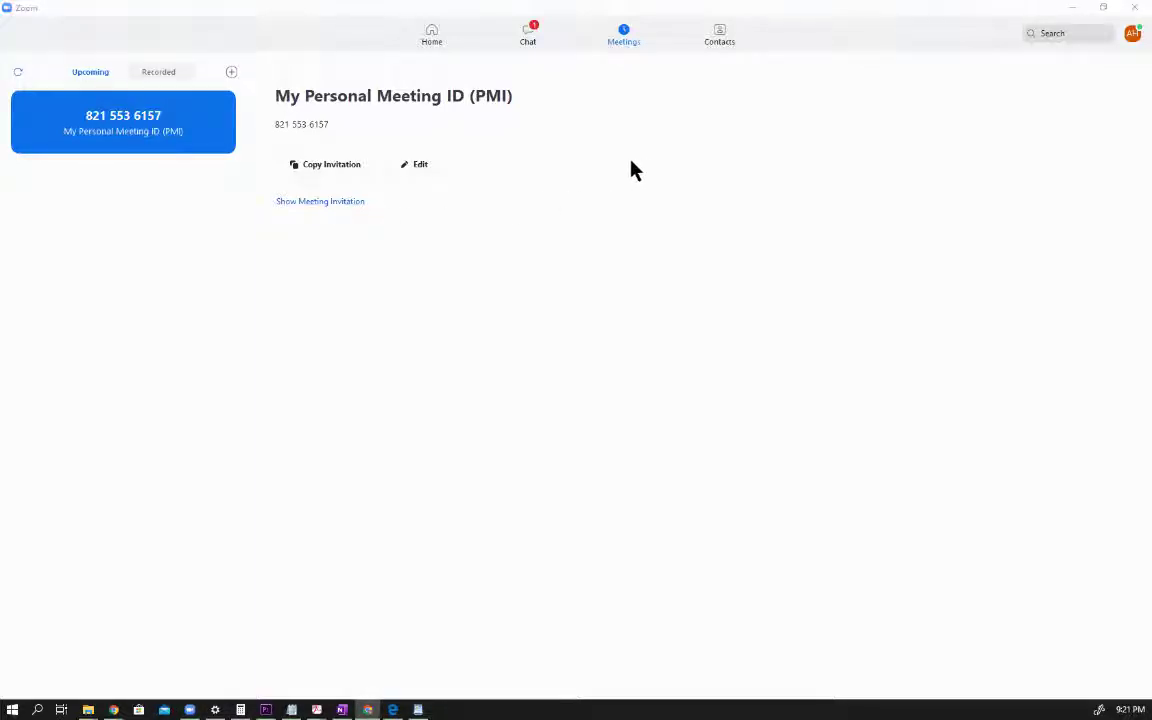
pyautogui.click(550, 129)
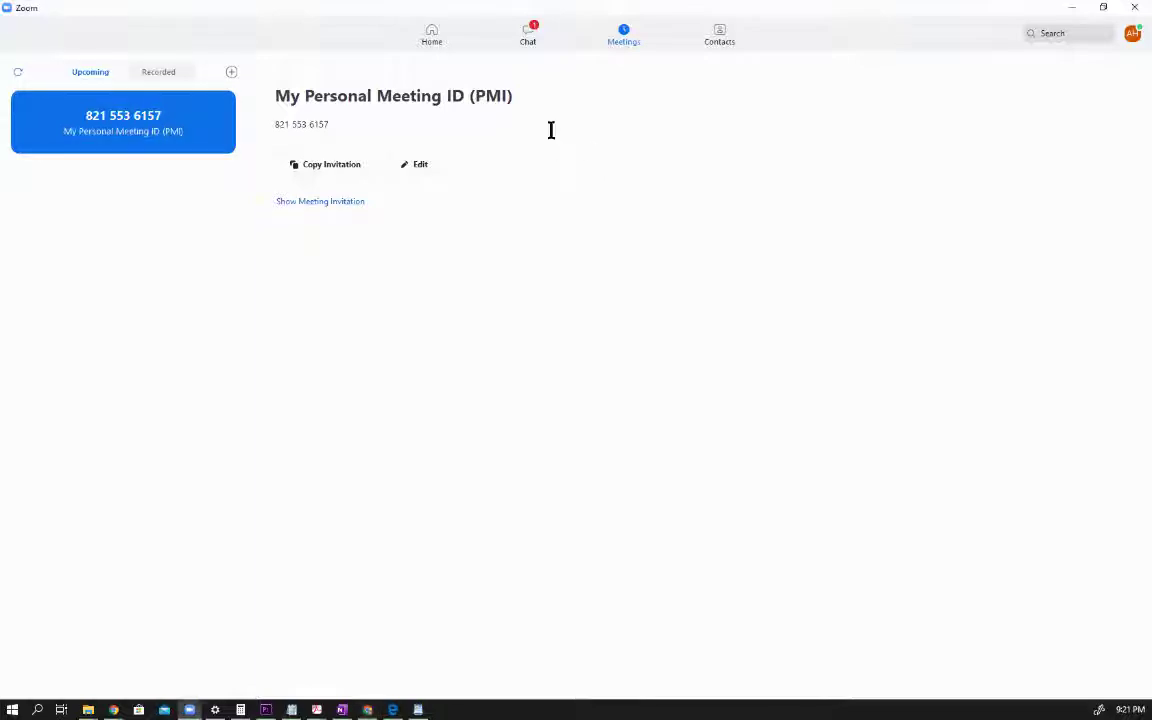
pyautogui.click(406, 172)
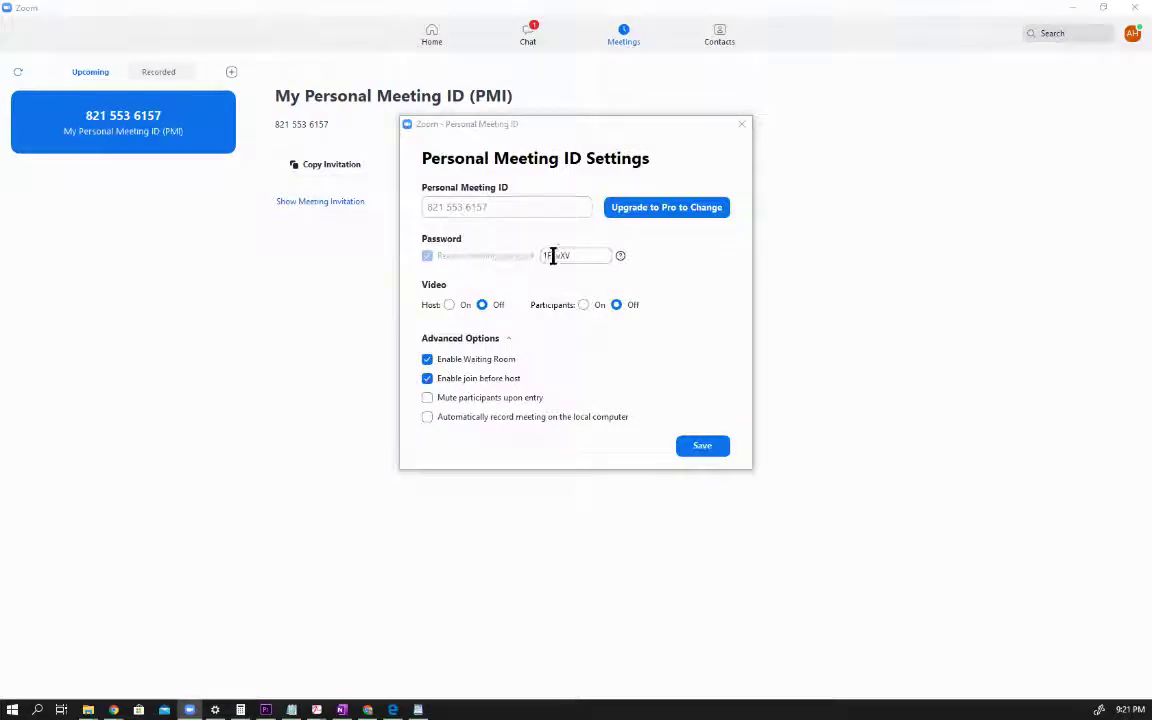
pyautogui.moveTo(603, 262); pyautogui.dragTo(518, 257)
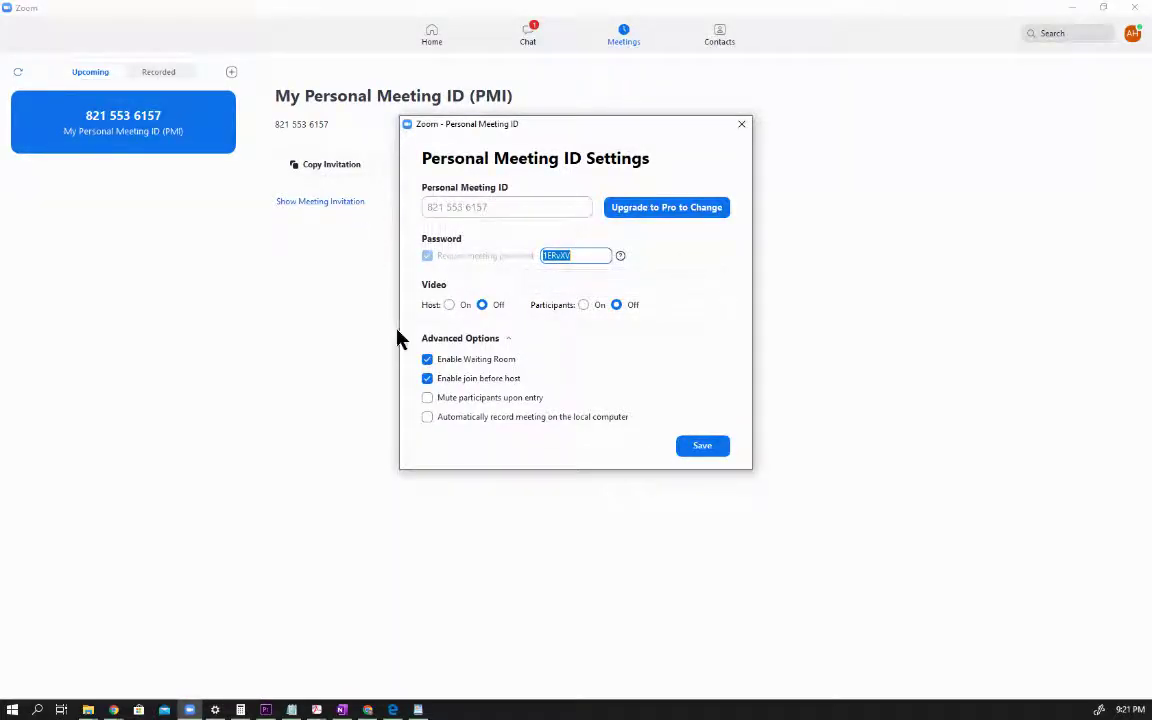
pyautogui.click(741, 125)
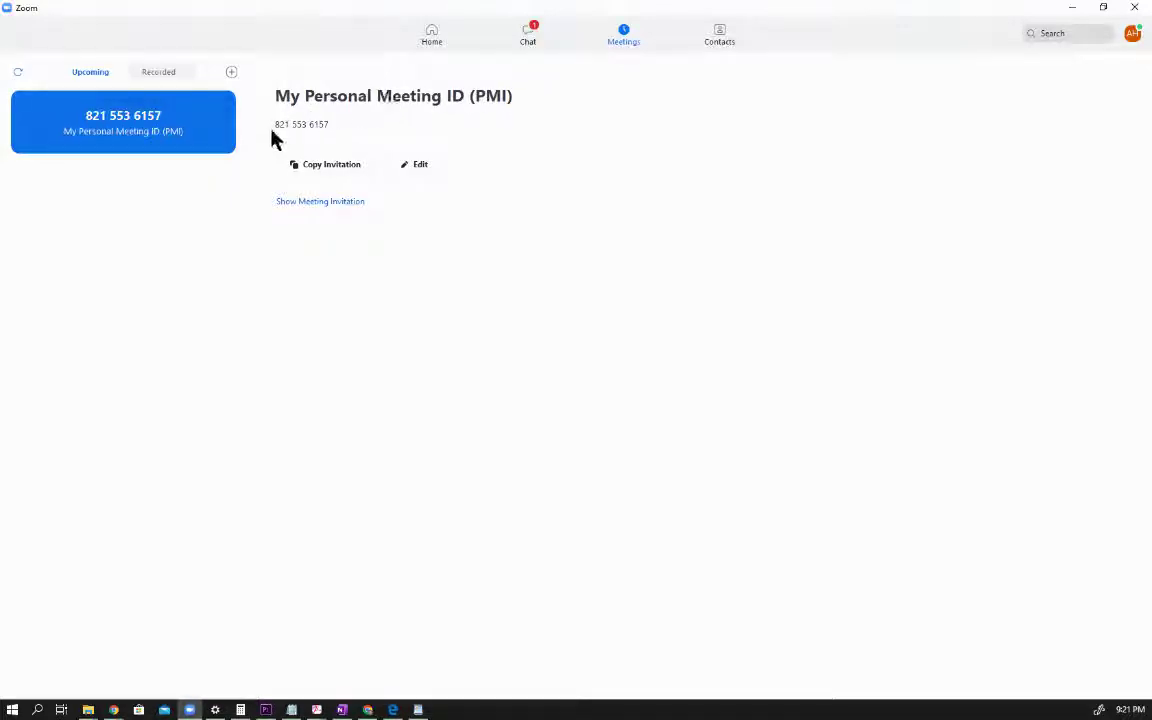
# Step: Highlight the Personal Meeting ID, and review the New Meeting options on the home screen, toggling use of the personal ID off and on
pyautogui.moveTo(321, 126); pyautogui.dragTo(278, 135)
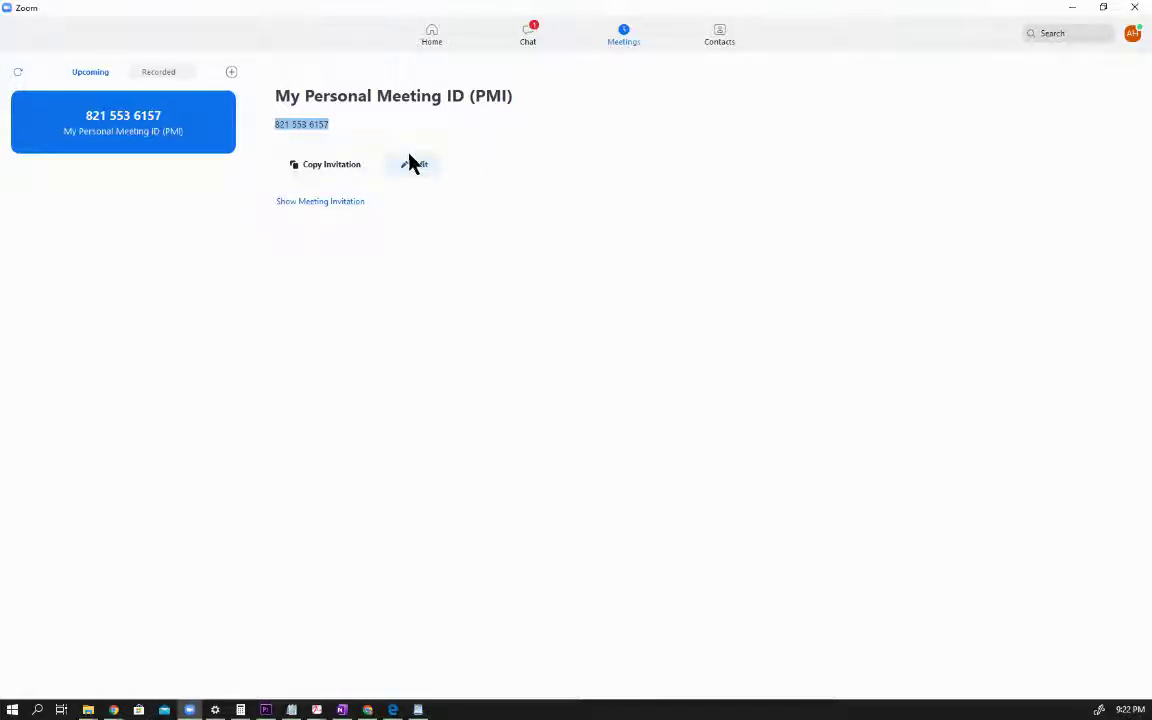
pyautogui.click(436, 40)
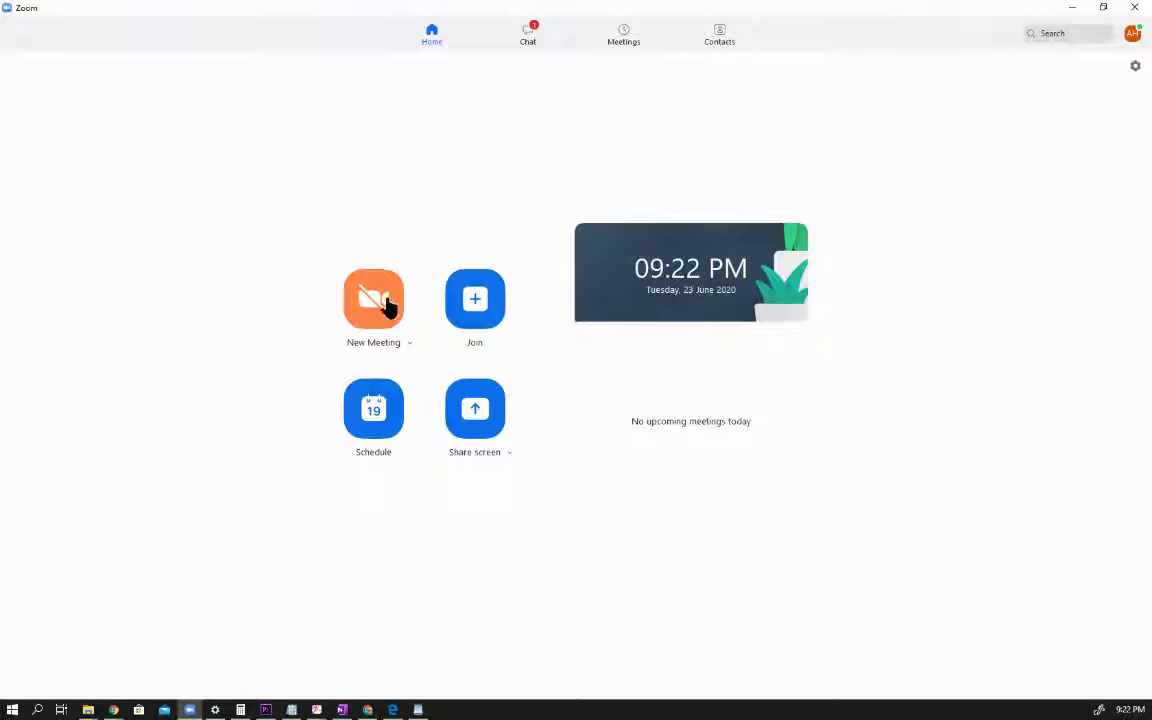
pyautogui.click(410, 345)
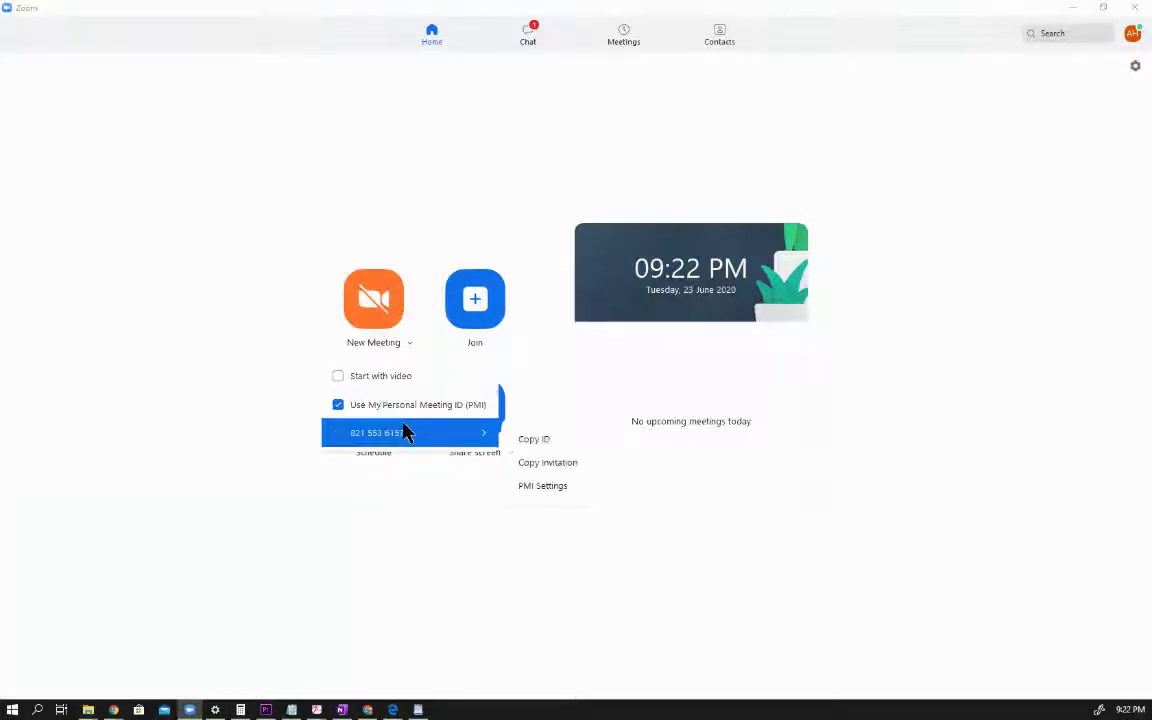
pyautogui.moveTo(410, 439)
pyautogui.click(433, 410)
pyautogui.click(420, 407)
pyautogui.moveTo(411, 437)
pyautogui.click(181, 428)
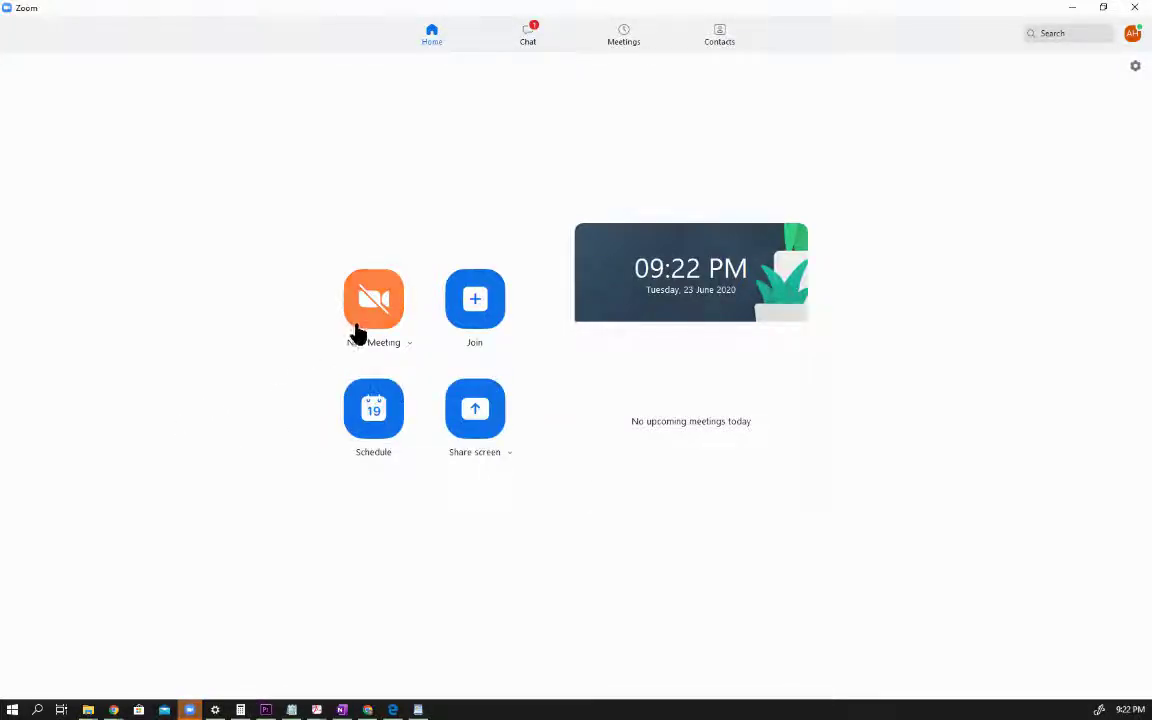
# Step: Start a new meeting with the Personal Meeting ID and copy its invite link
pyautogui.click(368, 309)
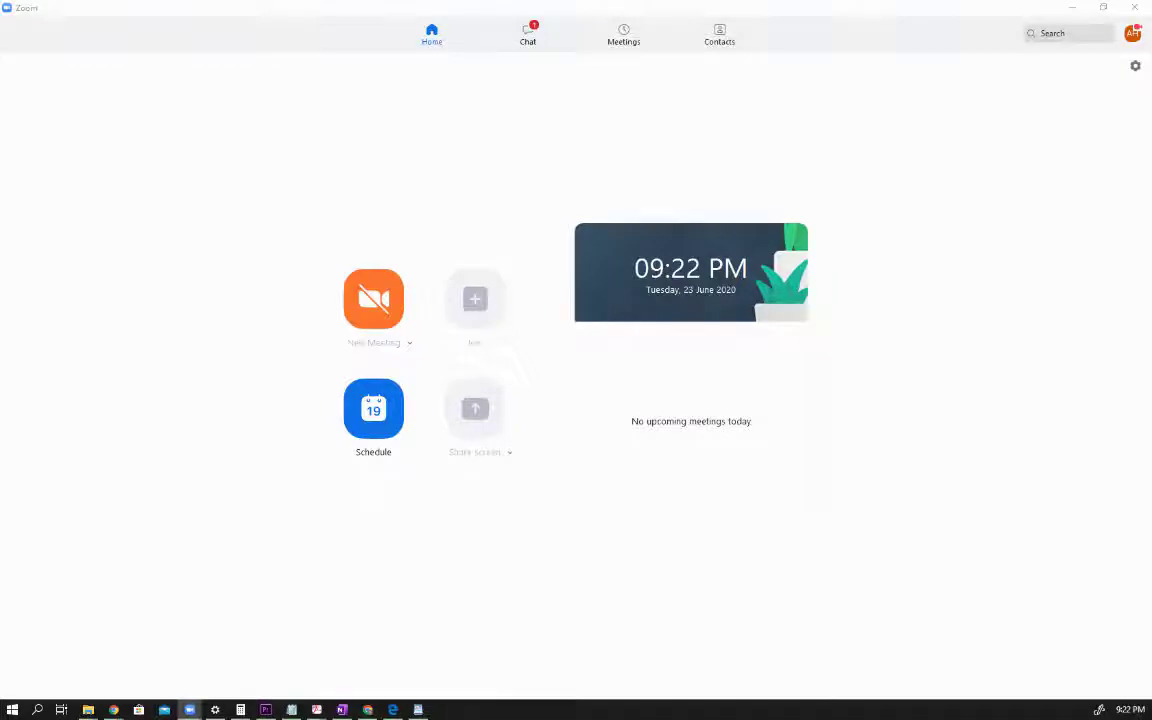
pyautogui.click(556, 106)
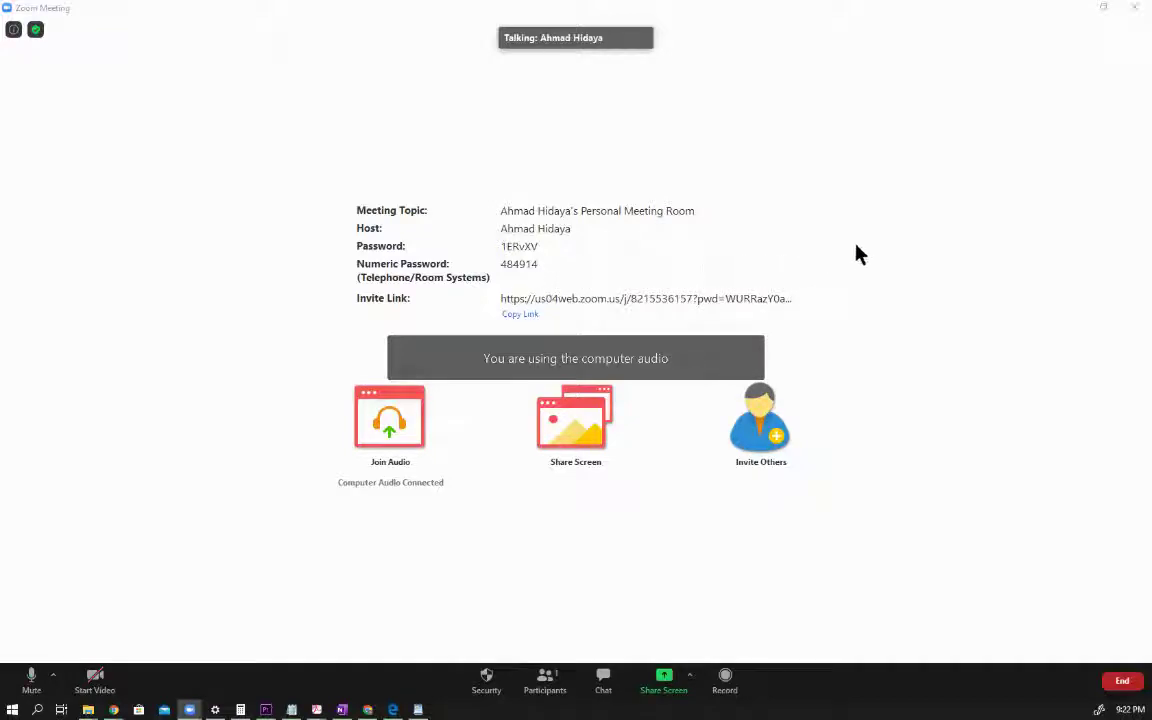
pyautogui.click(517, 315)
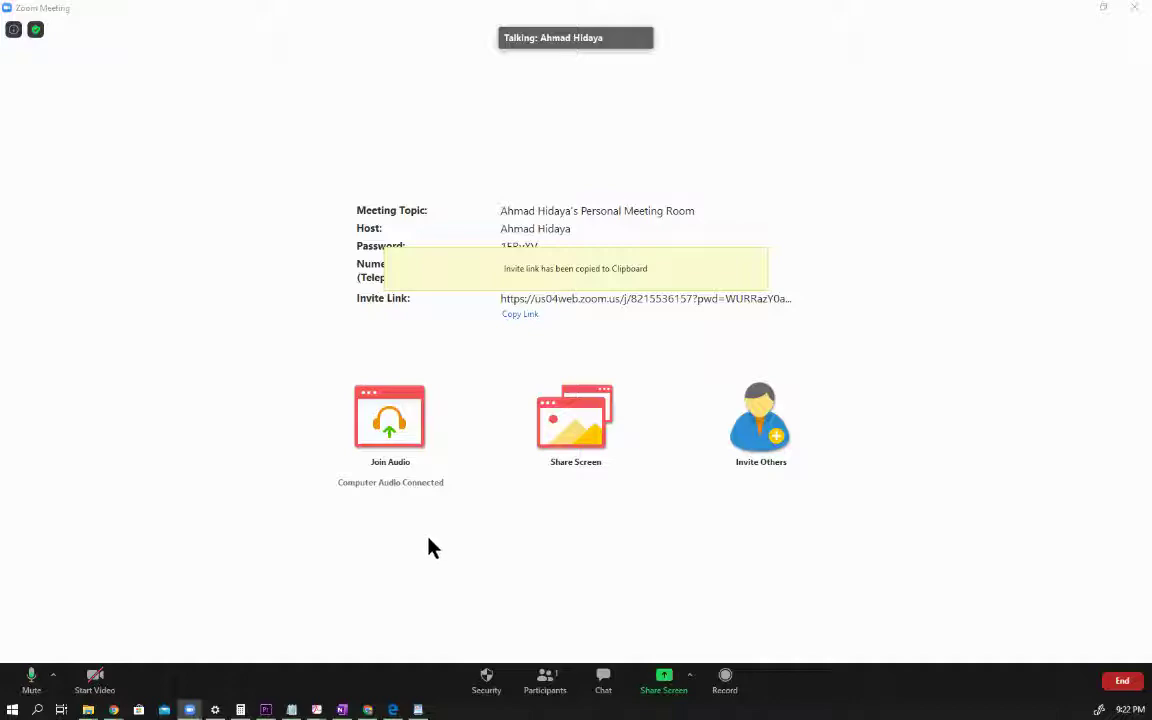
# Step: Review the meeting's audio options, leave computer audio, and rejoin with computer audio
pyautogui.click(390, 430)
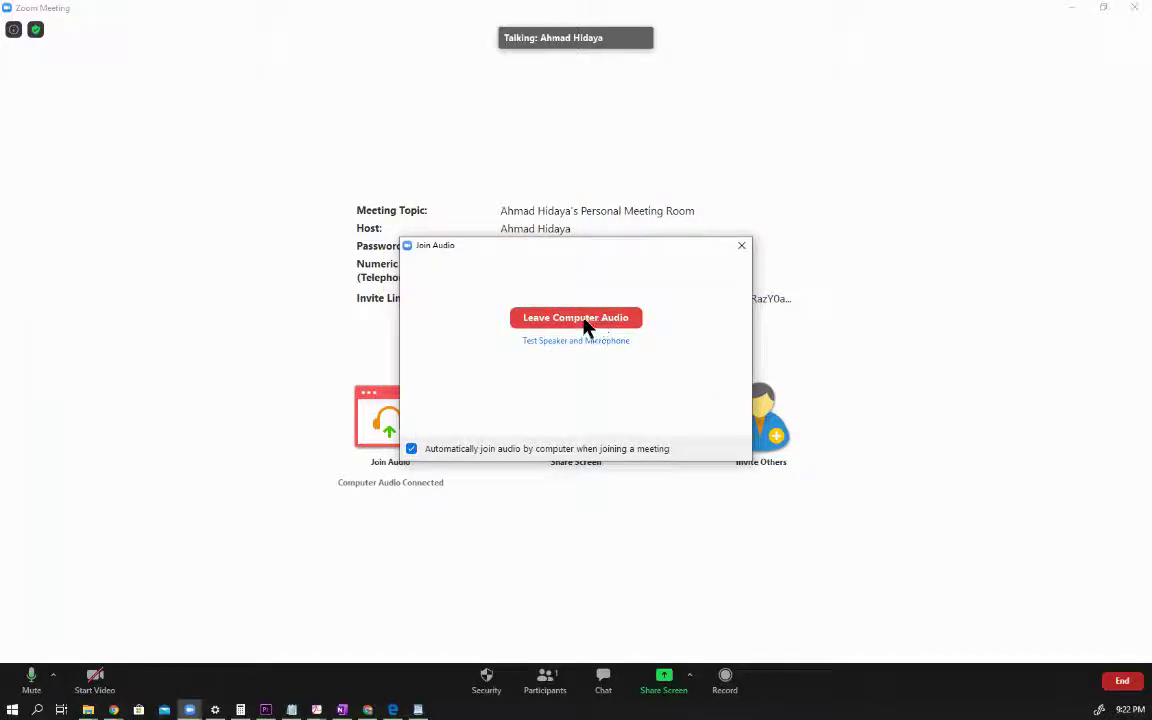
pyautogui.click(742, 246)
pyautogui.click(52, 676)
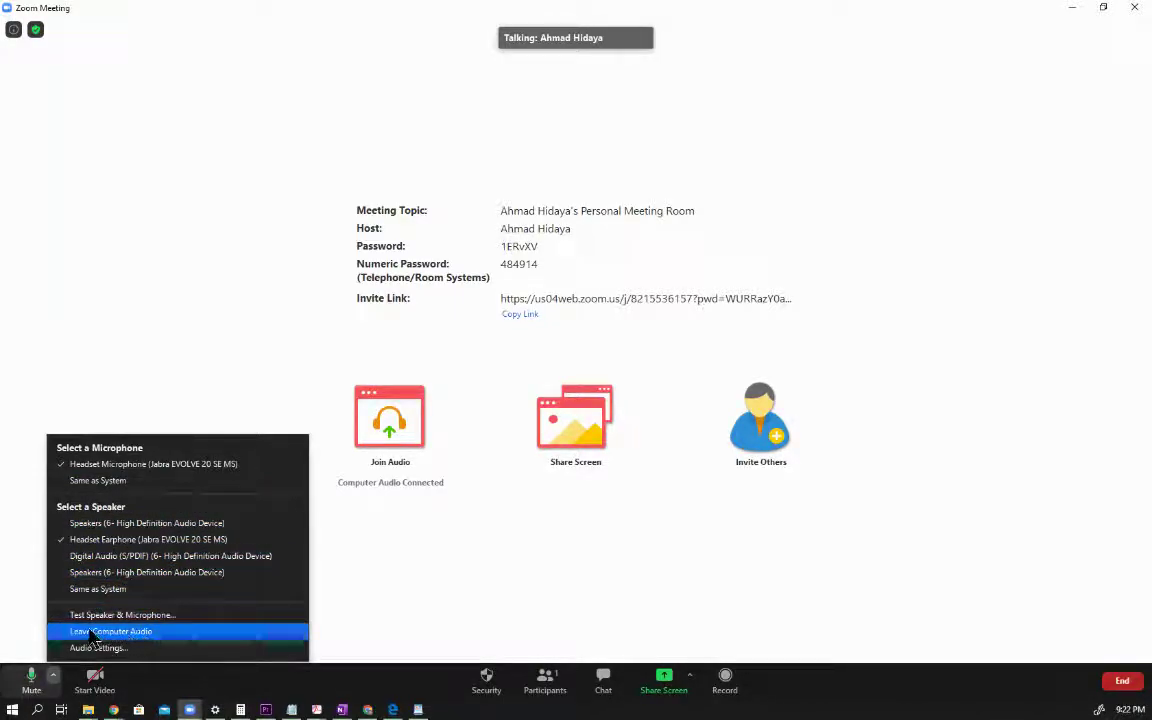
pyautogui.click(128, 632)
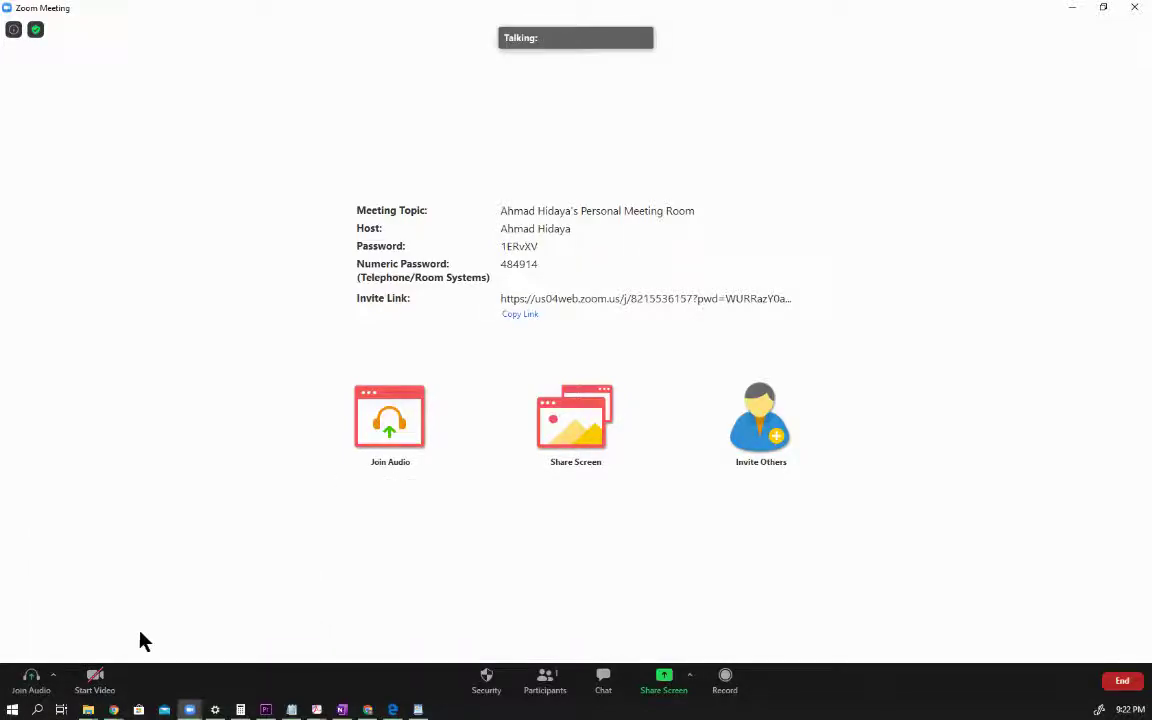
pyautogui.click(53, 675)
pyautogui.click(30, 682)
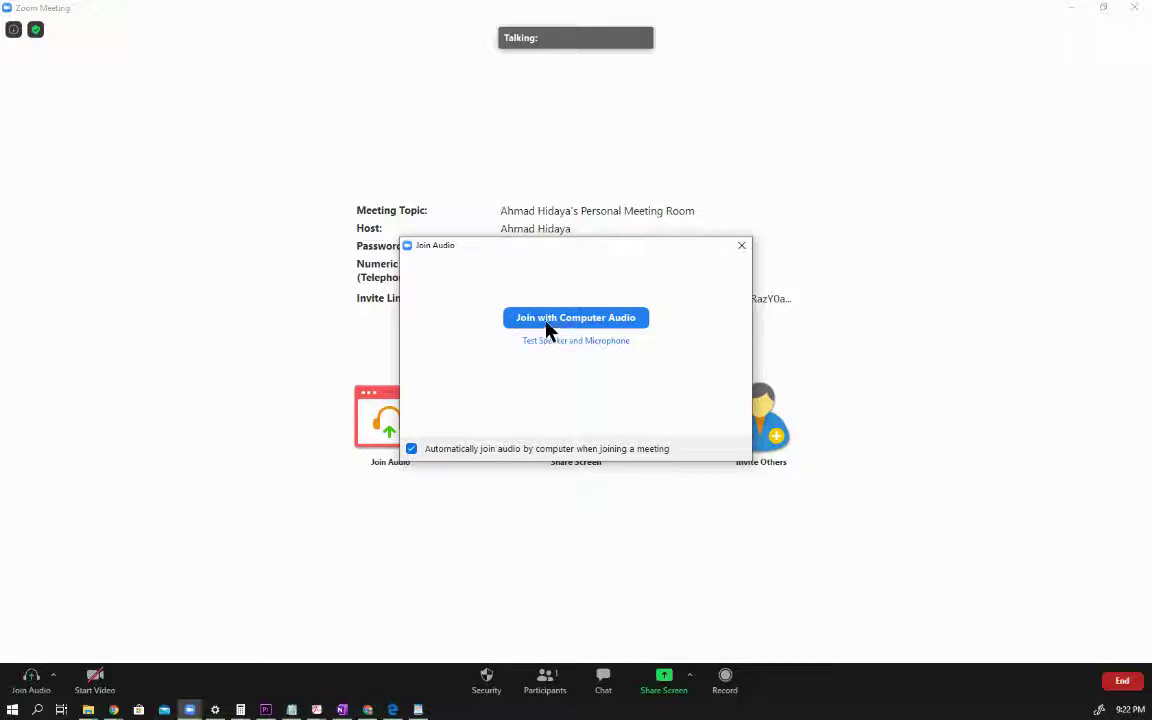
pyautogui.click(597, 318)
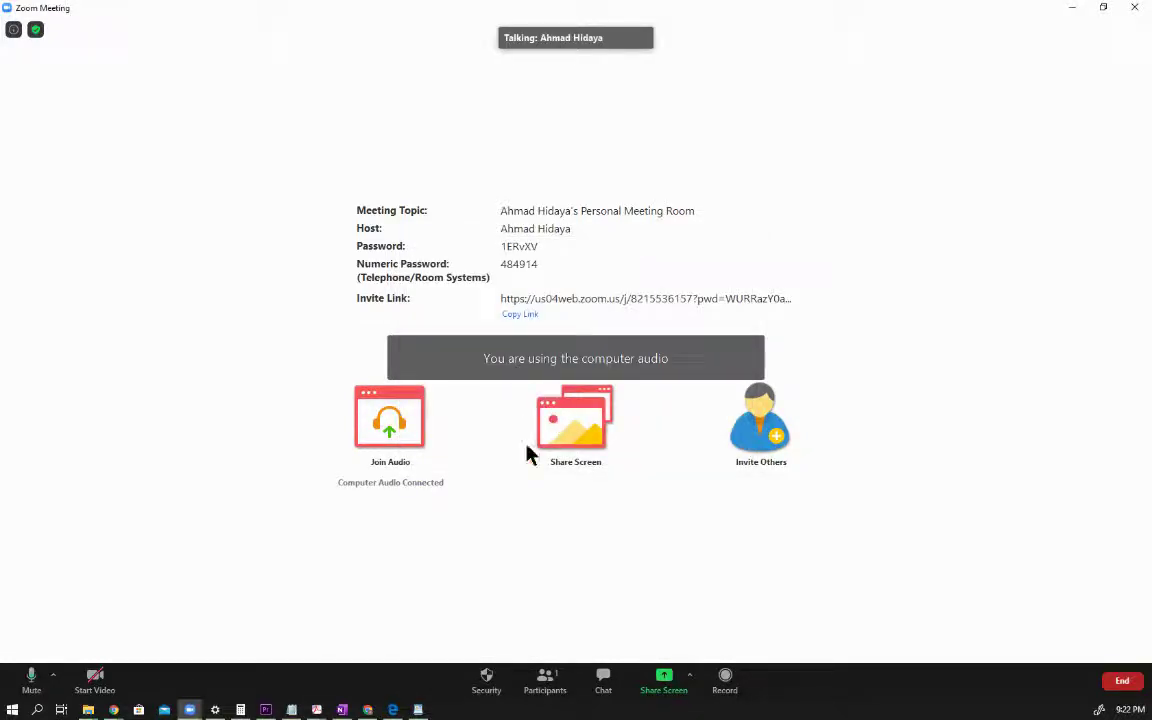
# Step: Try to start the video in the meeting
pyautogui.click(92, 686)
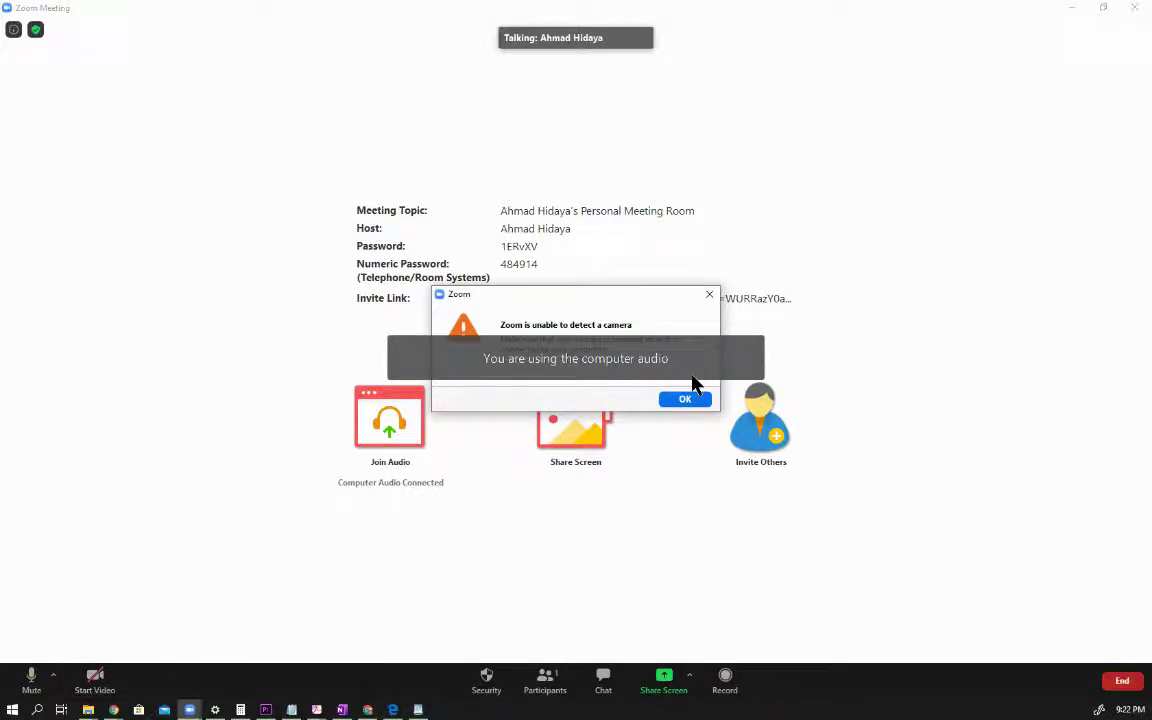
pyautogui.click(682, 400)
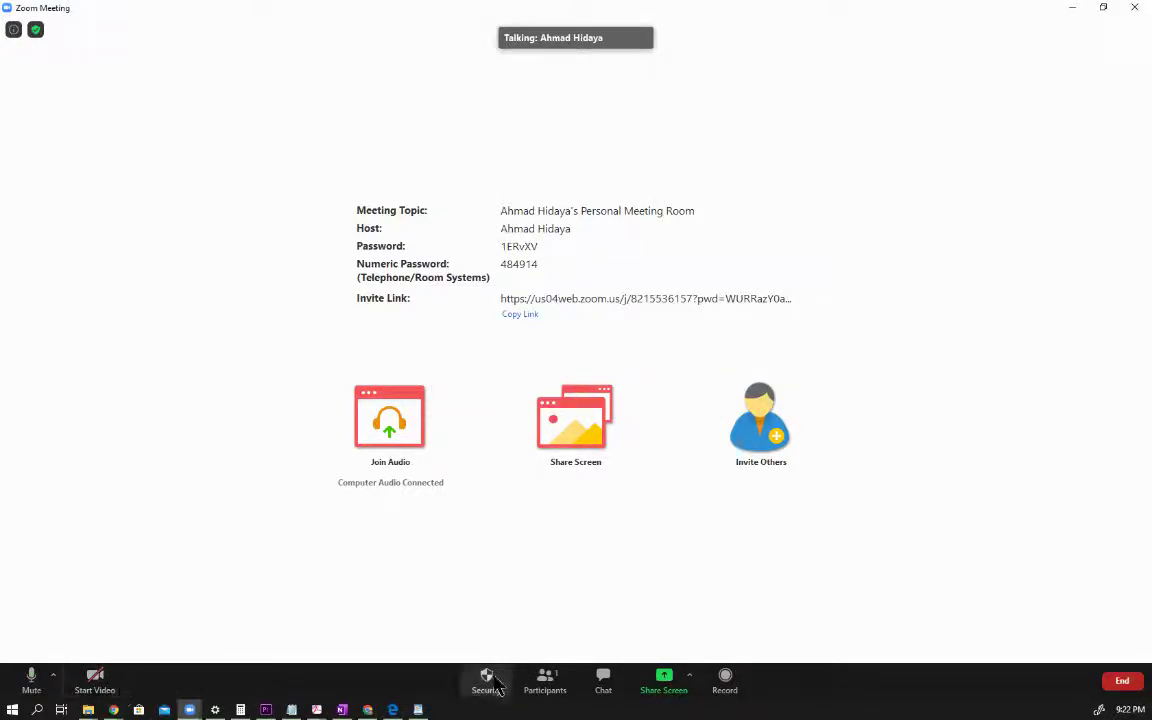
# Step: Show the participants list, and review the contact and email options for inviting people to the meeting
pyautogui.click(561, 680)
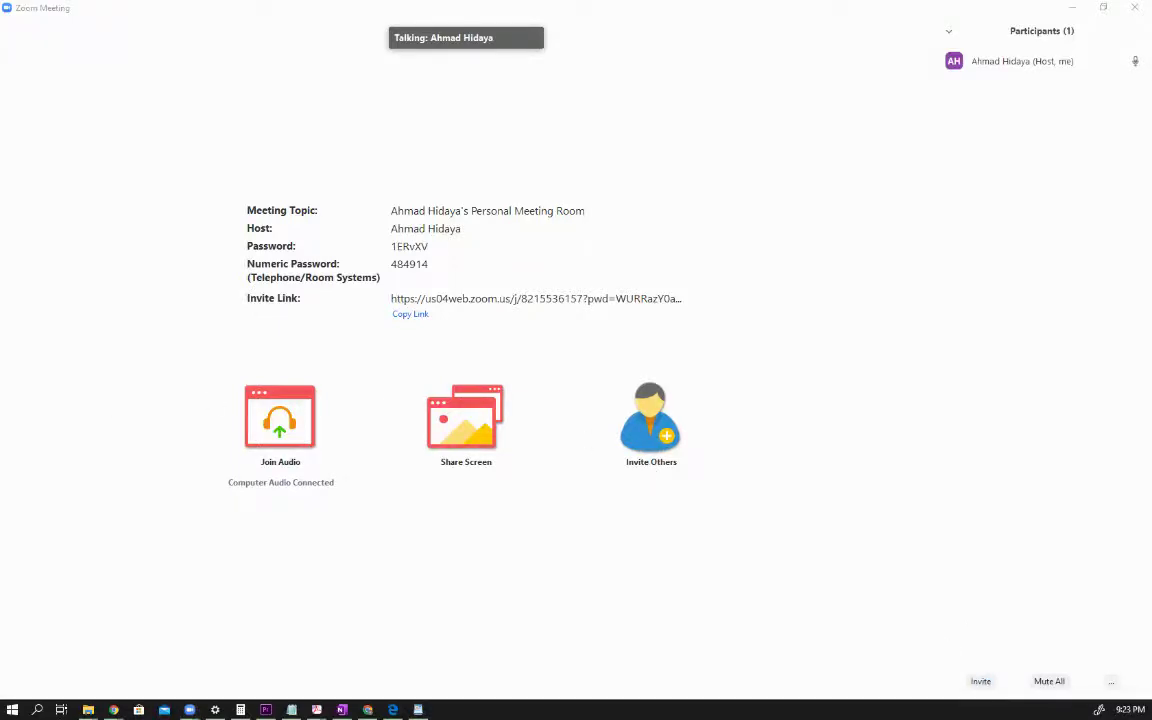
pyautogui.click(980, 681)
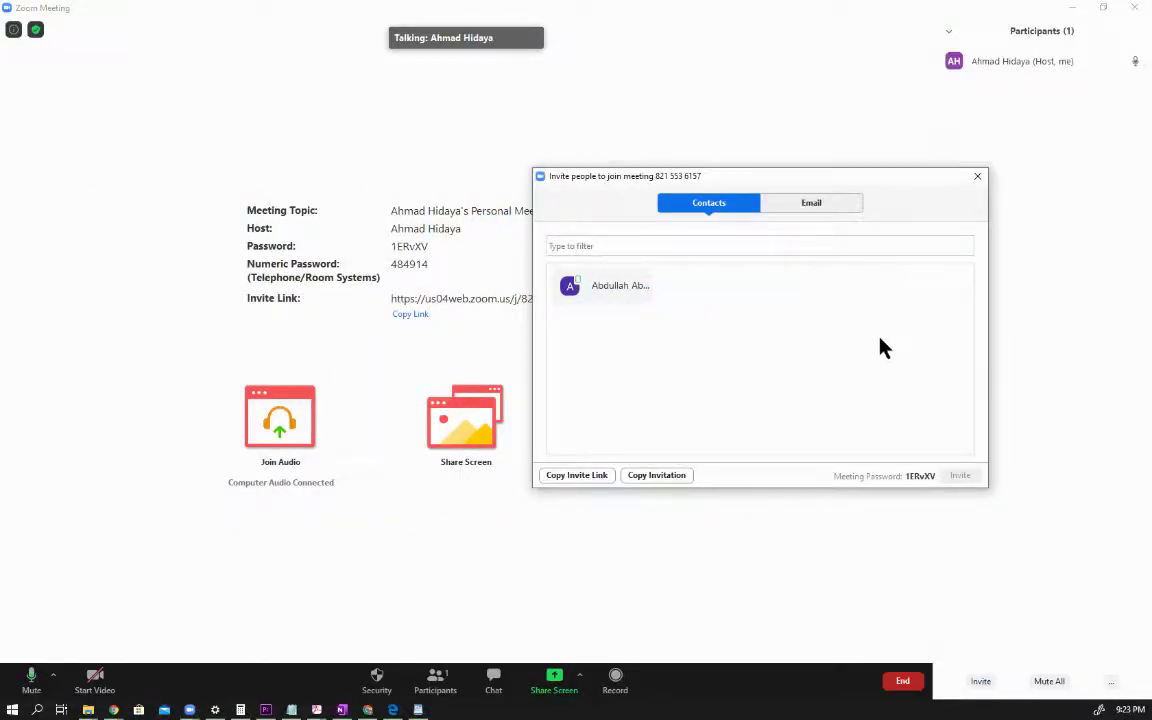
pyautogui.click(801, 209)
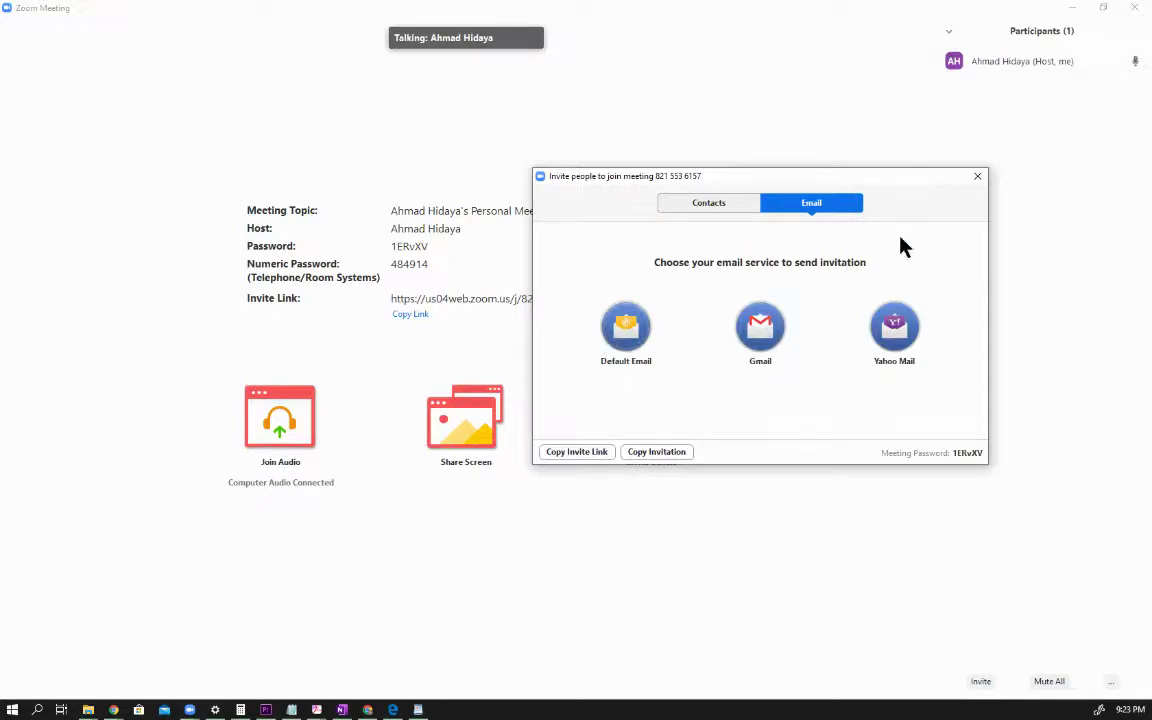
pyautogui.click(977, 179)
# Step: Review the screens and windows available for sharing without sharing any, and check the meeting's screen sharing options
pyautogui.click(460, 432)
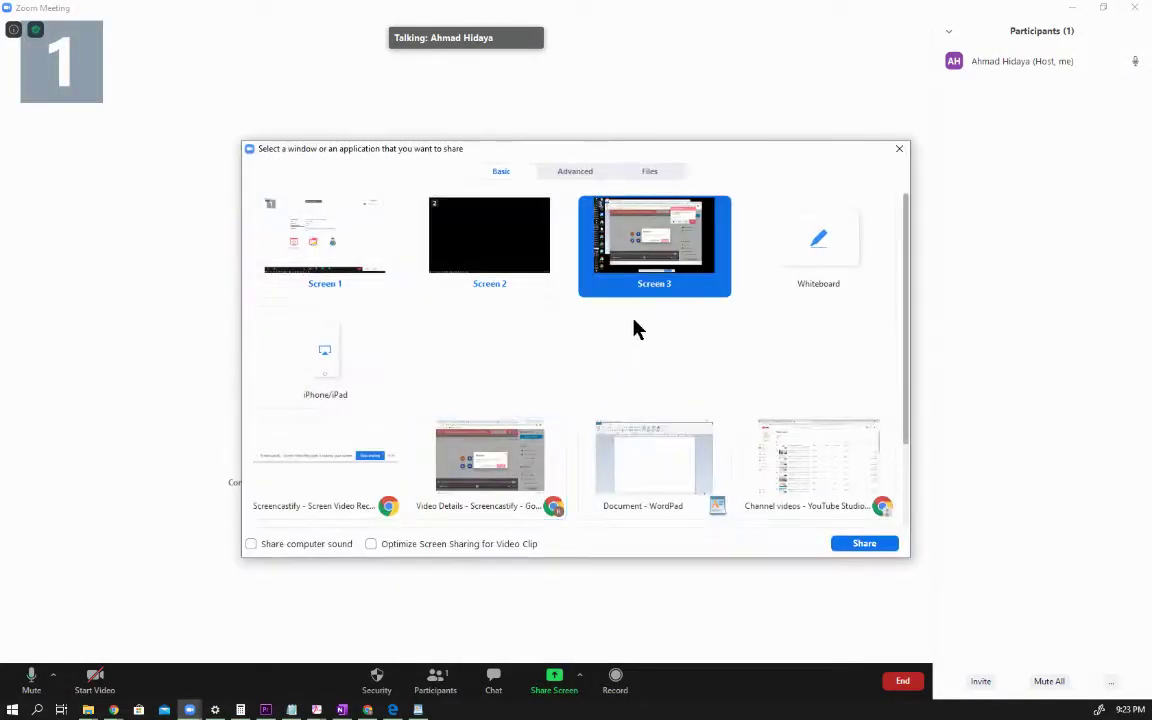
pyautogui.click(903, 146)
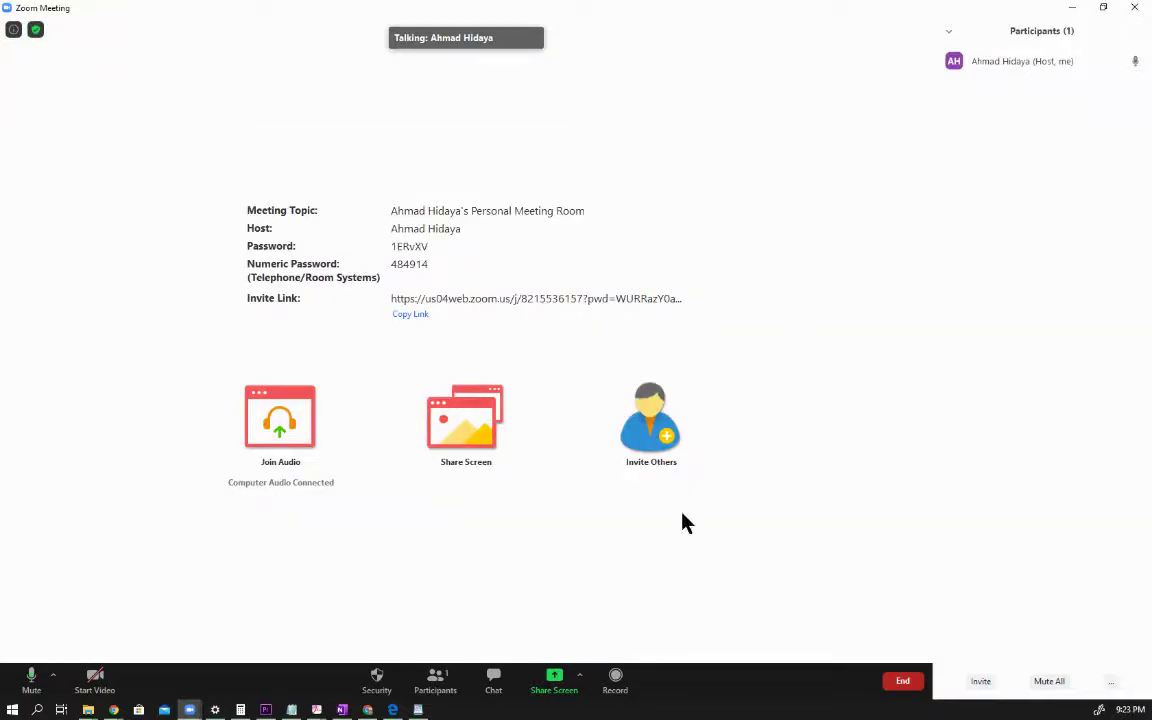
pyautogui.click(579, 675)
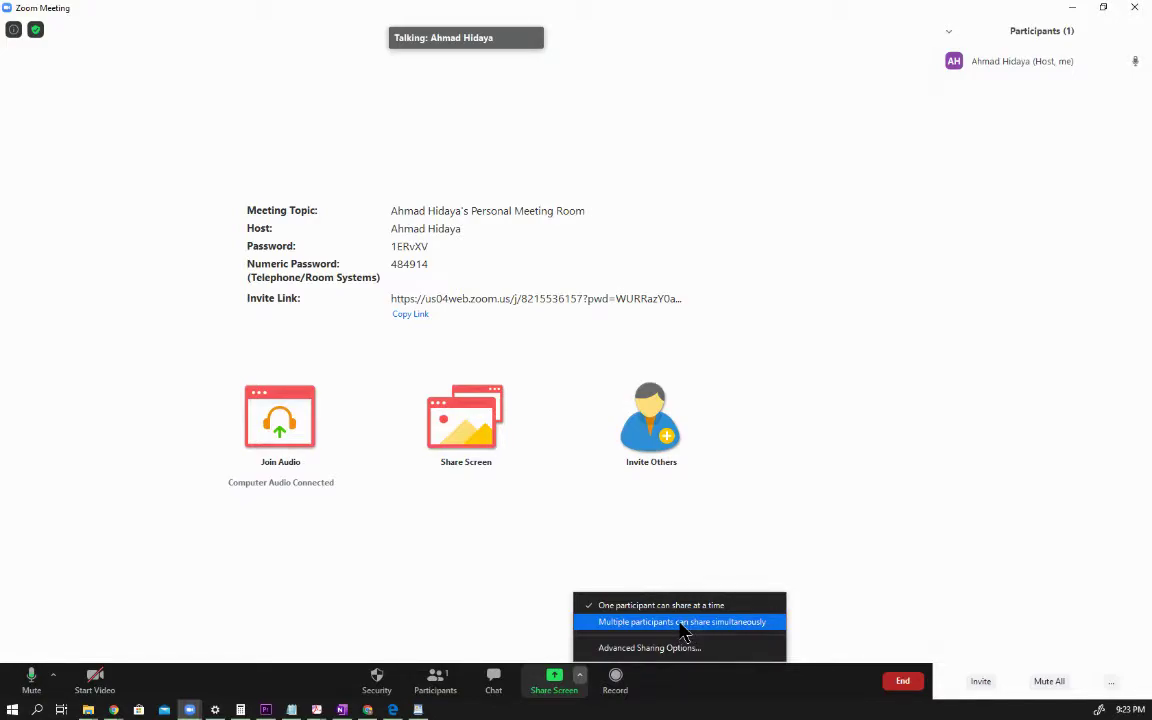
pyautogui.click(604, 648)
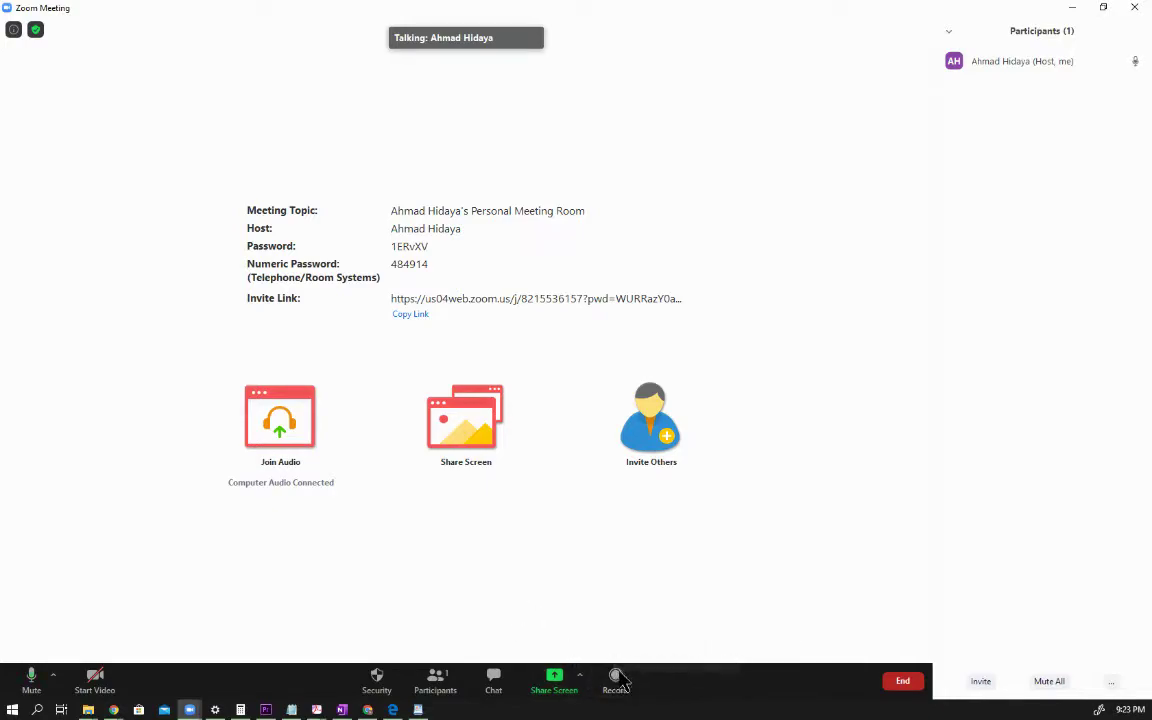